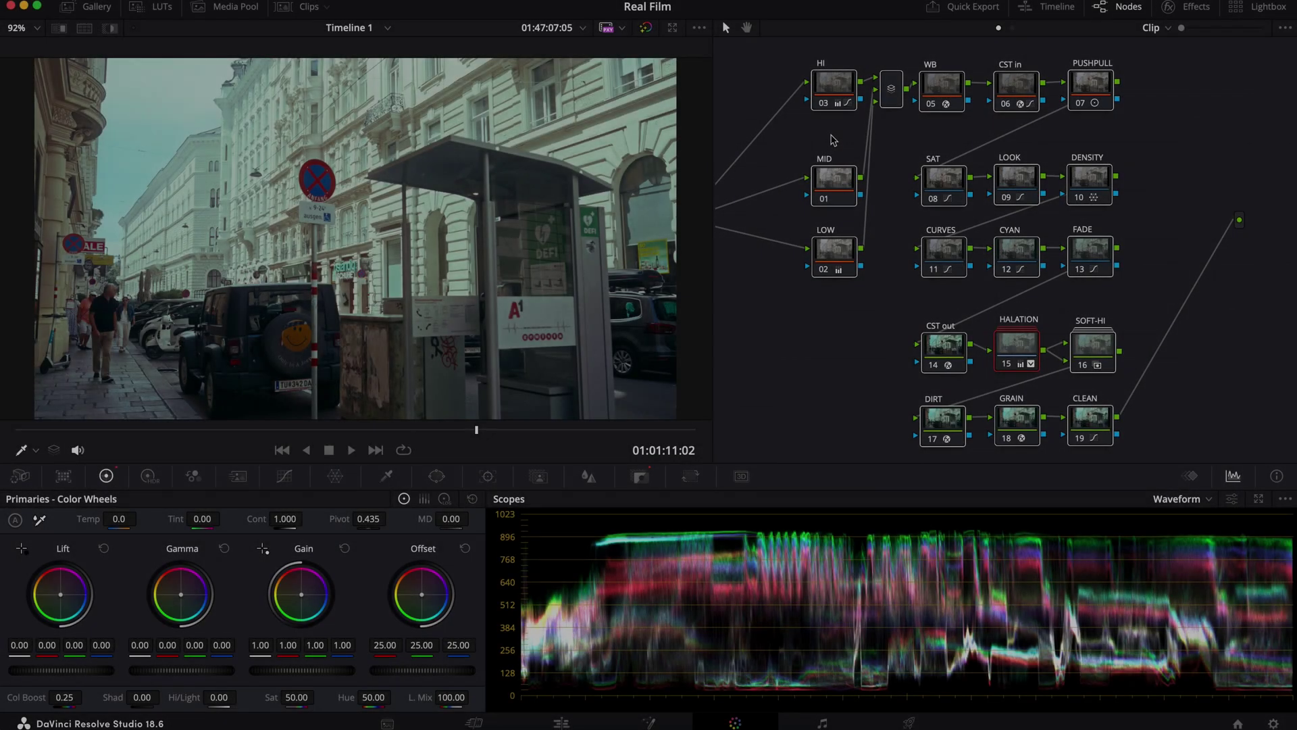
{"action": "left_click_drag", "start_coordinate": [768, 64], "coordinate": [1292, 549]}
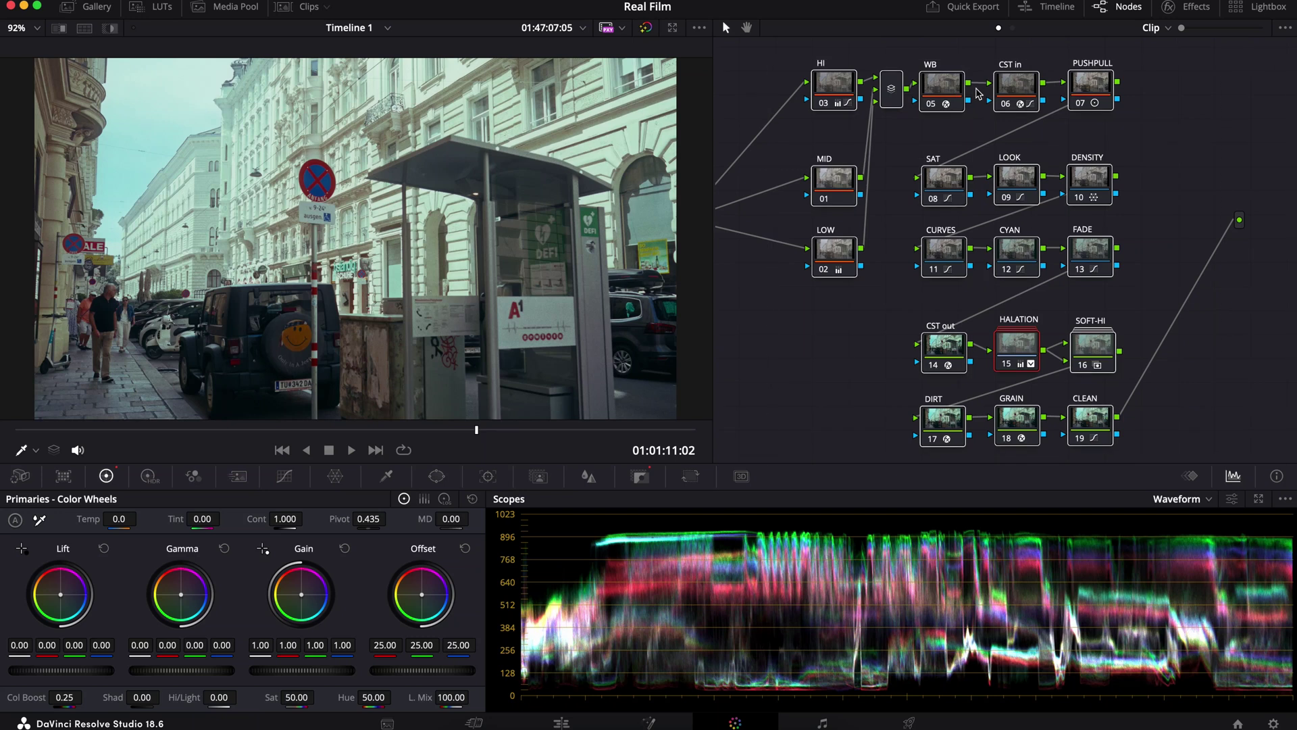
{"action": "left_click", "coordinate": [782, 72]}
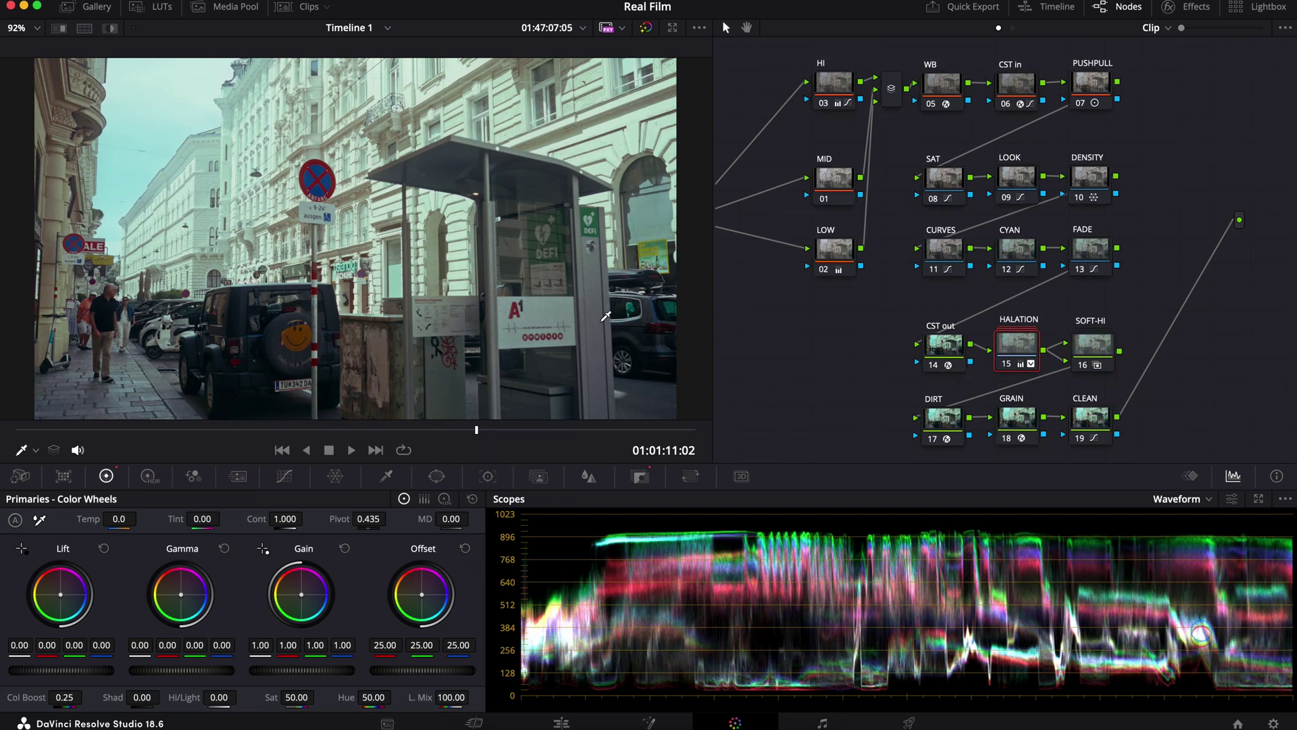
{"action": "left_click", "coordinate": [1034, 75]}
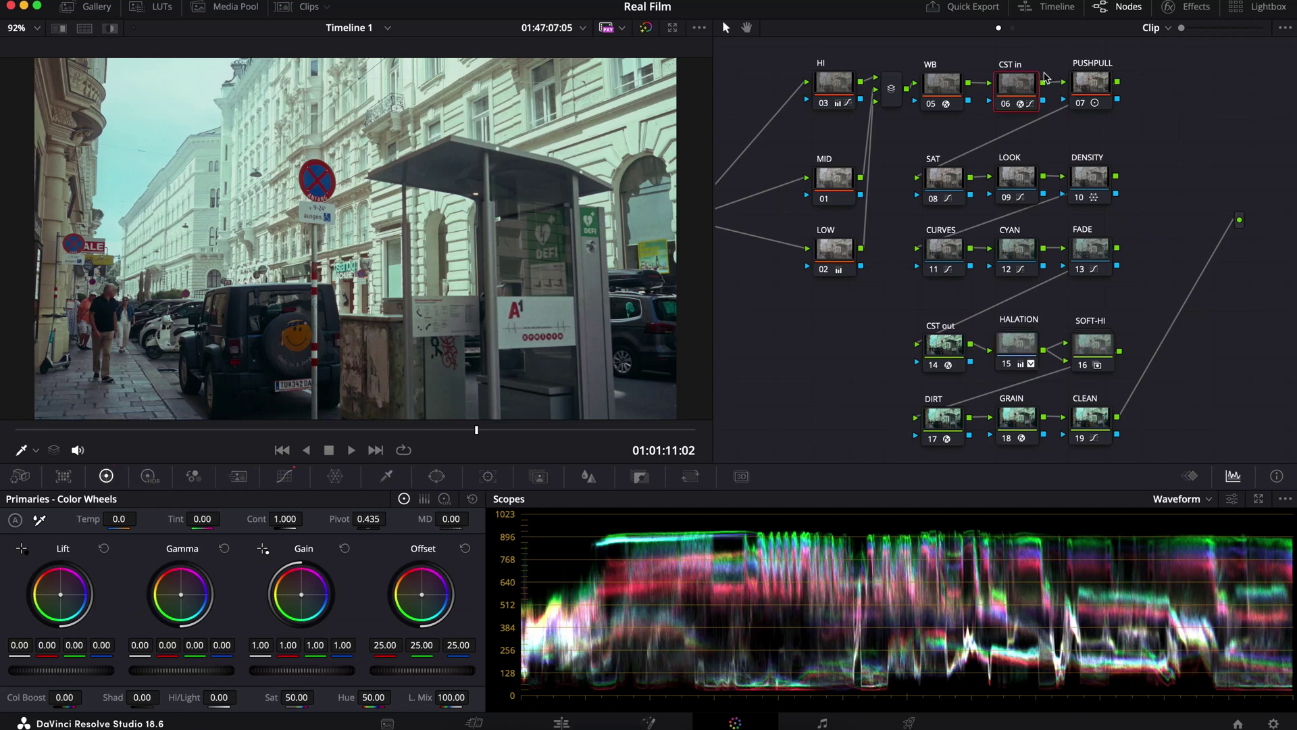
{"action": "left_click", "coordinate": [1175, 8]}
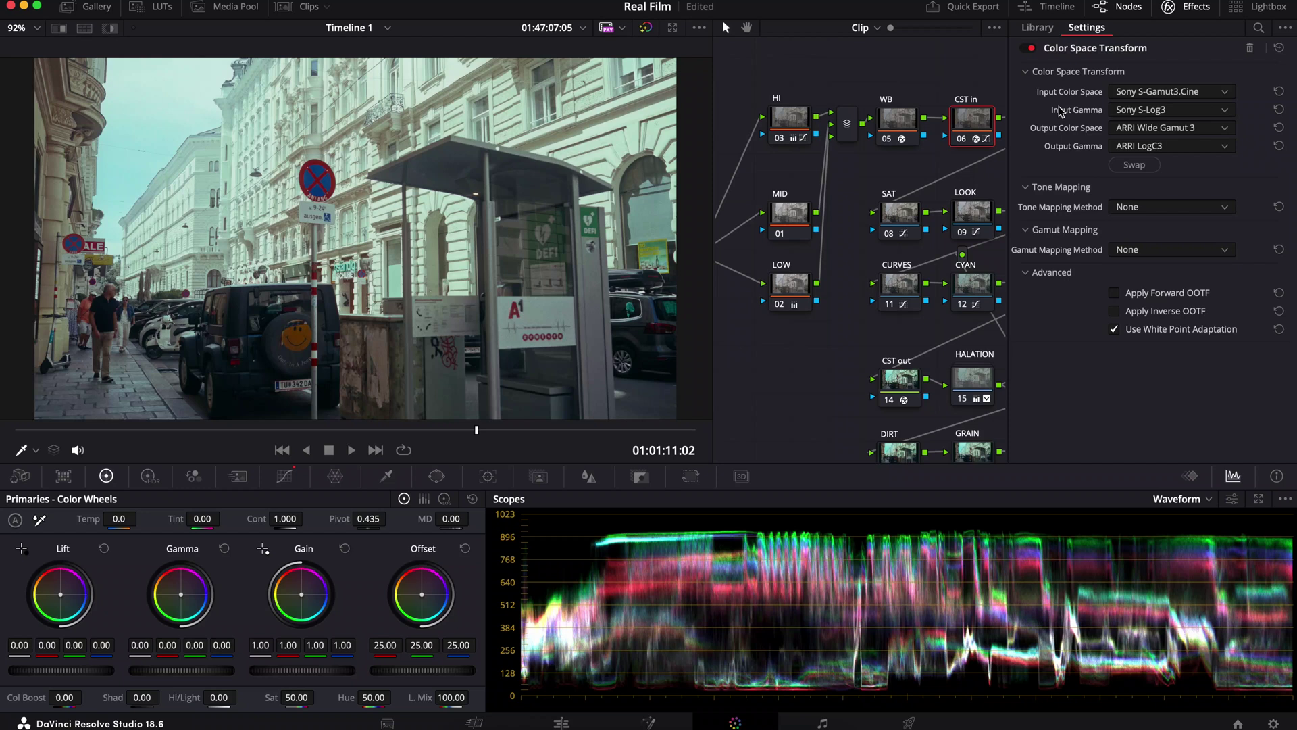
{"action": "left_click", "coordinate": [1142, 98]}
{"action": "key", "text": "Escape"}
{"action": "left_click", "coordinate": [1144, 112]}
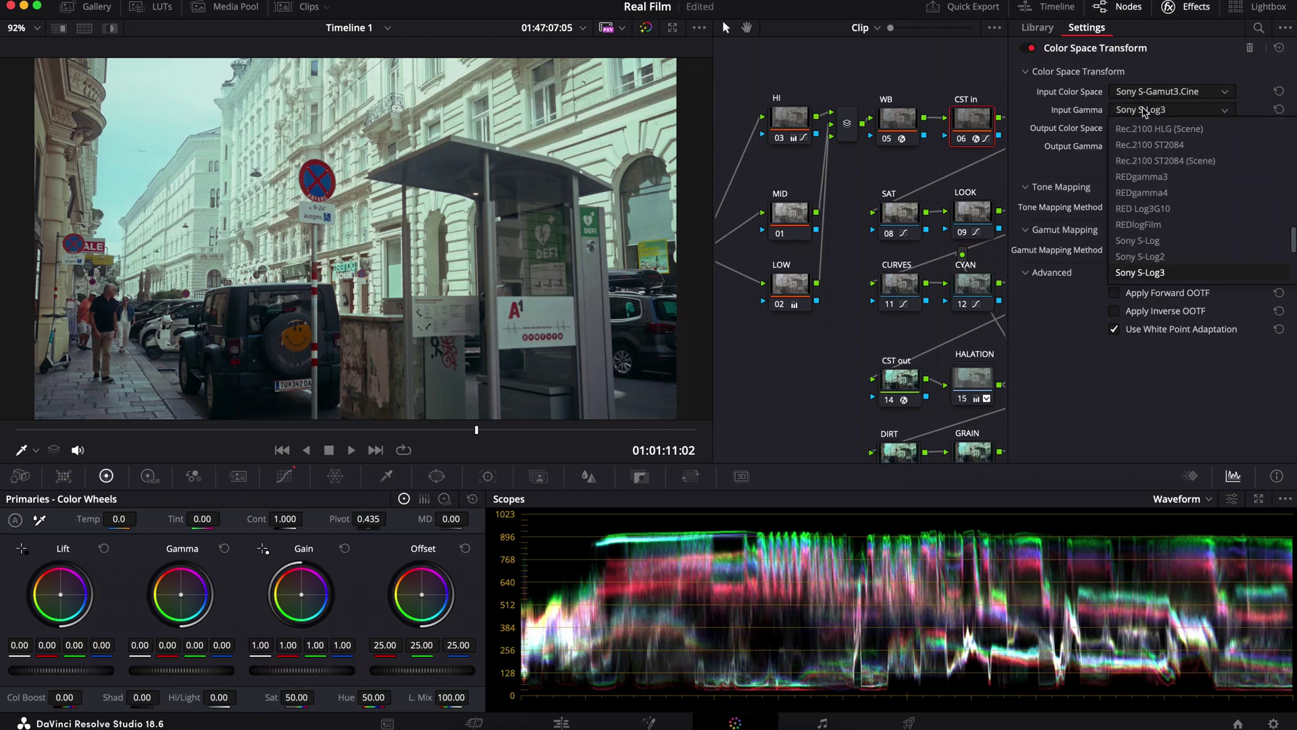
{"action": "left_click", "coordinate": [1144, 112]}
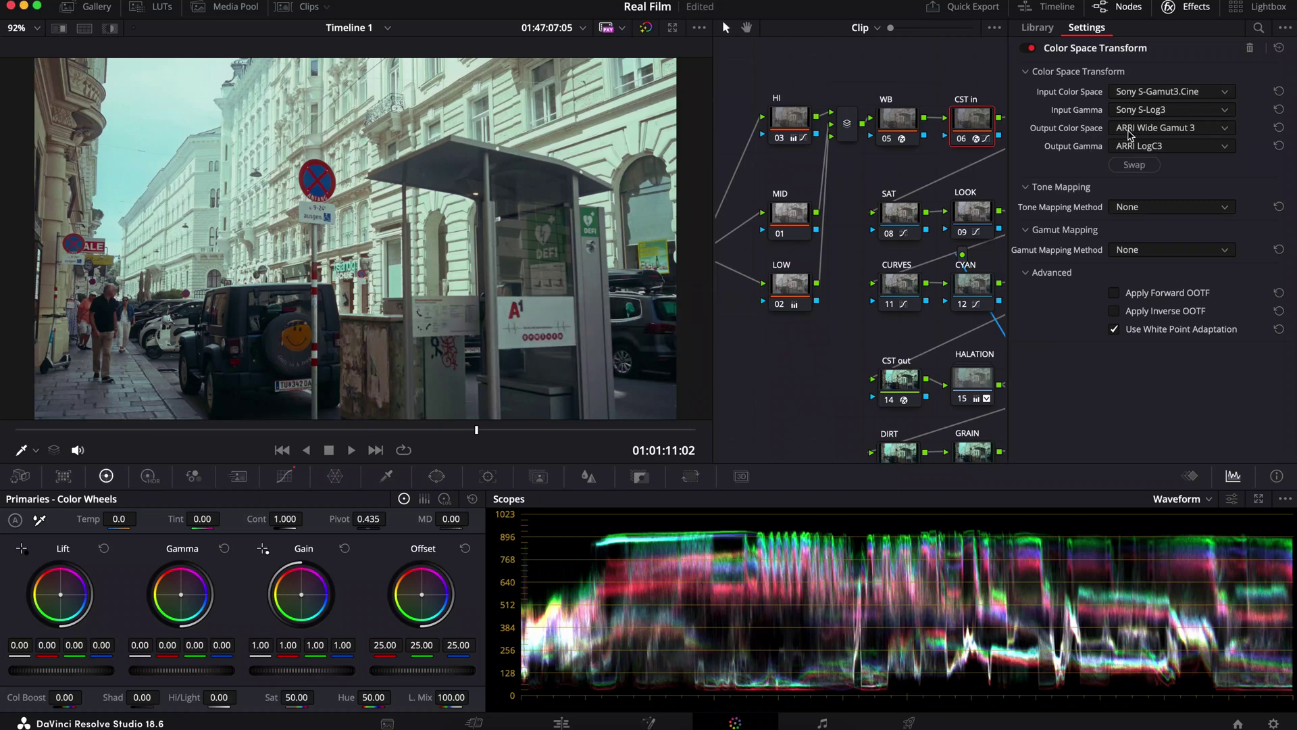
{"action": "left_click", "coordinate": [1128, 135]}
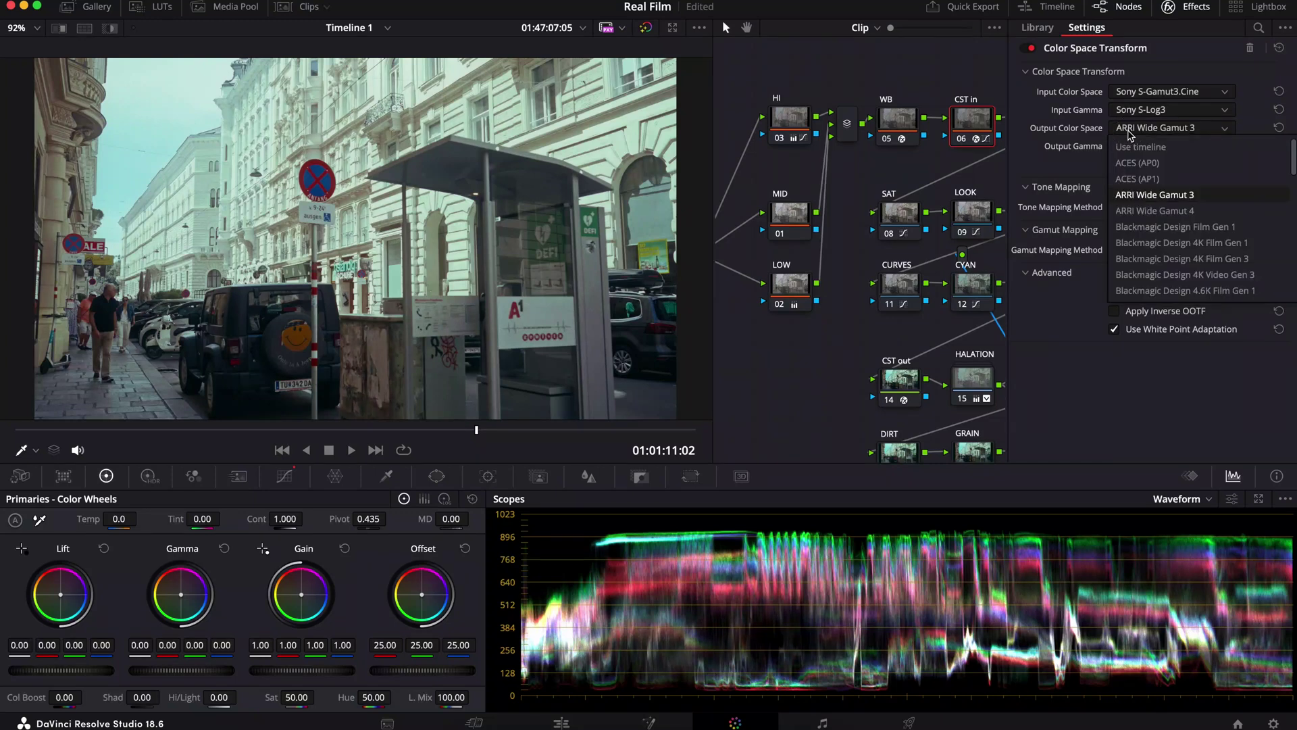
{"action": "left_click", "coordinate": [1129, 135]}
{"action": "left_click", "coordinate": [1182, 7]}
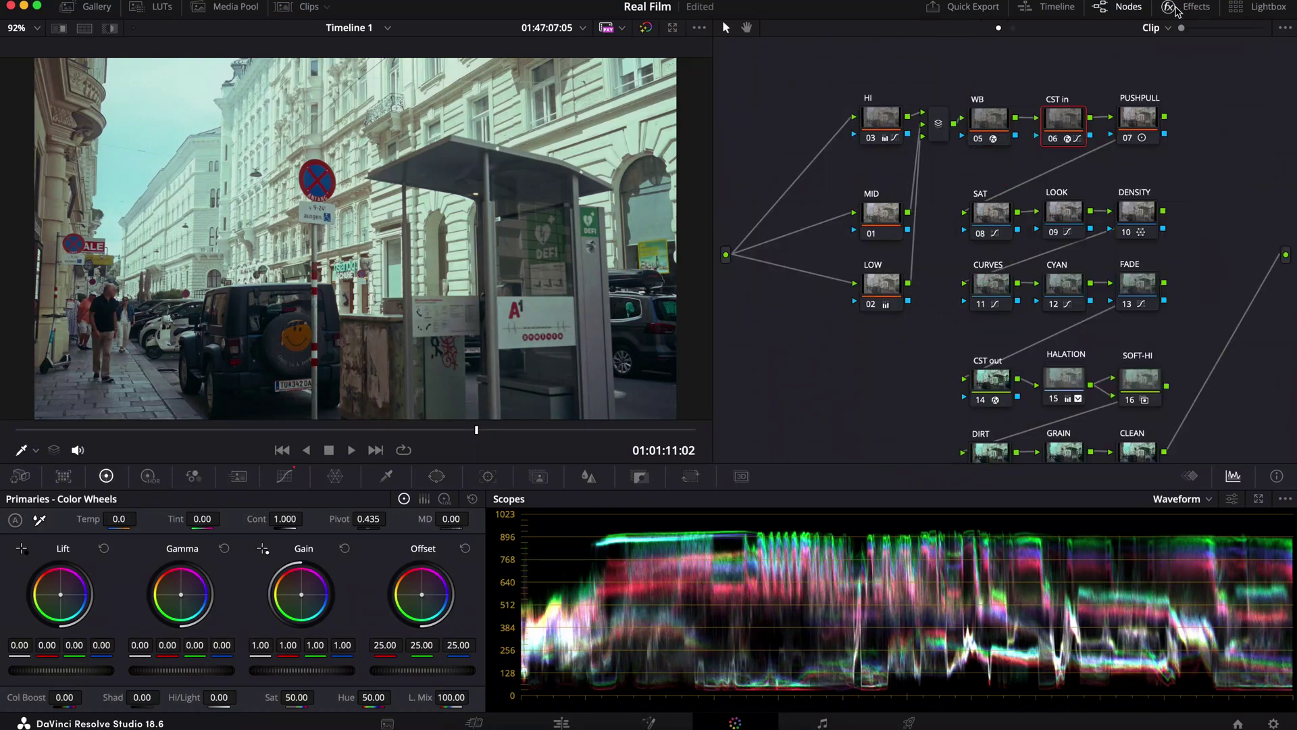
{"action": "scroll", "coordinate": [1014, 145], "scroll_direction": "down", "scroll_amount": 1}
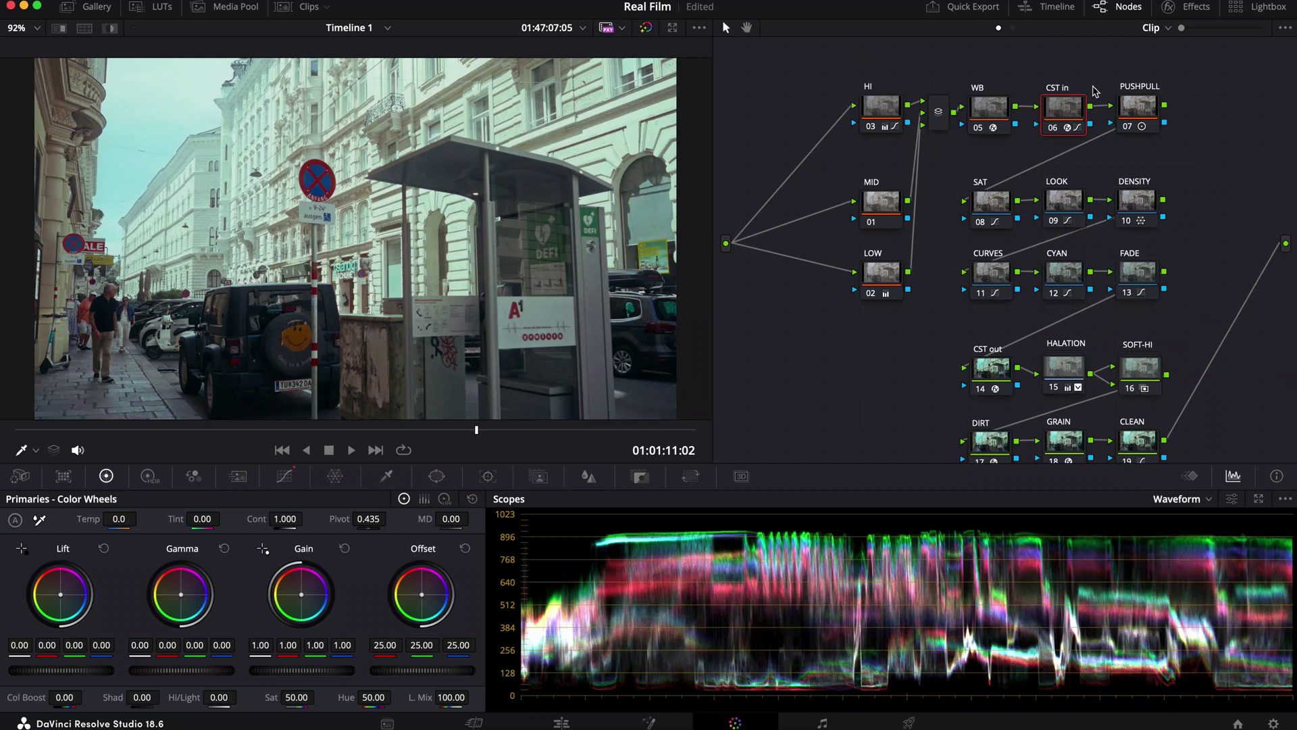
{"action": "left_click", "coordinate": [990, 368]}
{"action": "left_click_drag", "start_coordinate": [944, 173], "coordinate": [1202, 325]}
{"action": "scroll", "coordinate": [1079, 299], "scroll_direction": "down", "scroll_amount": 1}
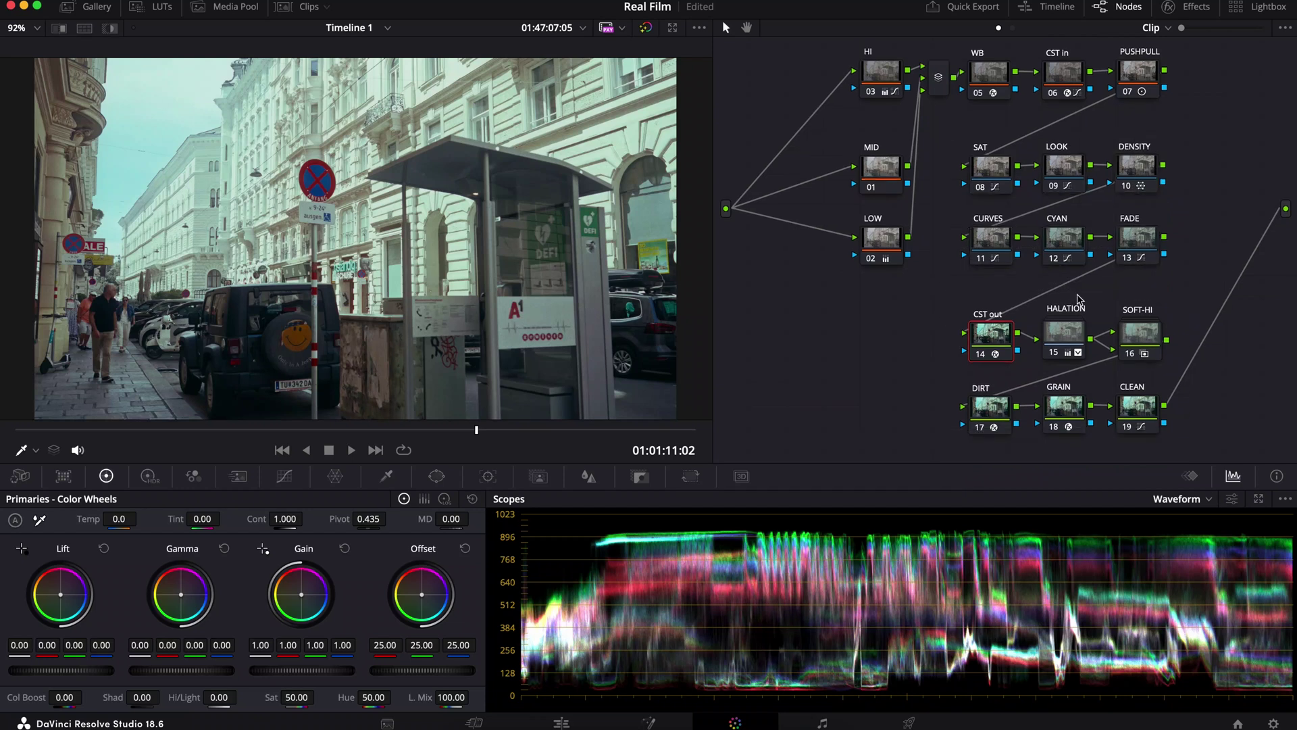
{"action": "left_click_drag", "start_coordinate": [1058, 301], "coordinate": [1177, 359]}
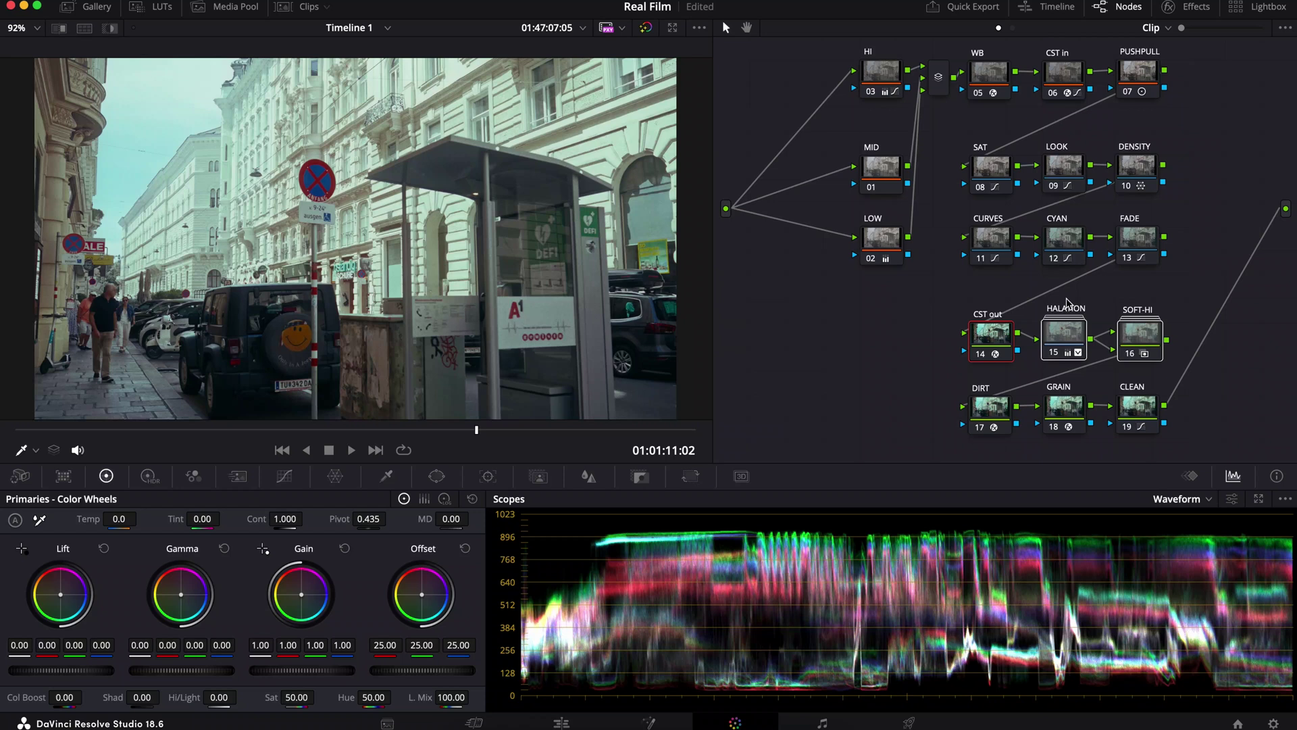
{"action": "left_click", "coordinate": [1066, 302]}
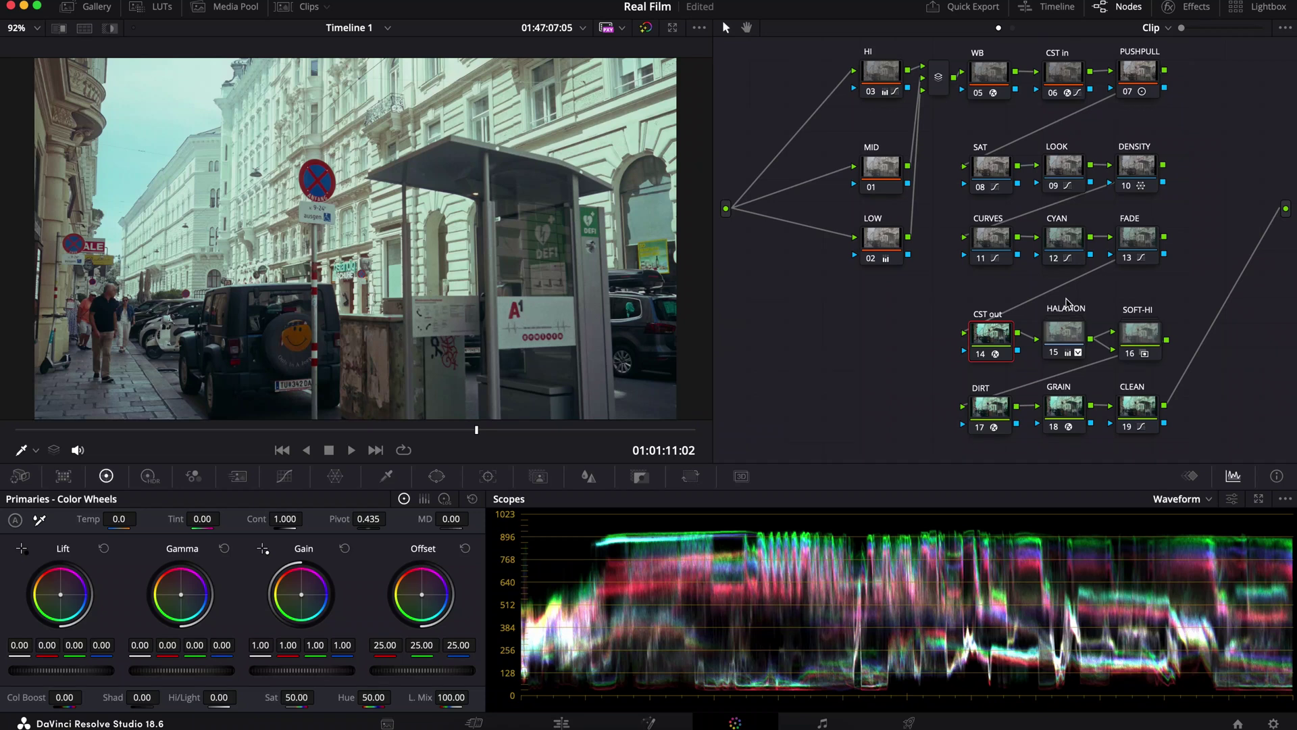
{"action": "left_click_drag", "start_coordinate": [915, 377], "coordinate": [1189, 459]}
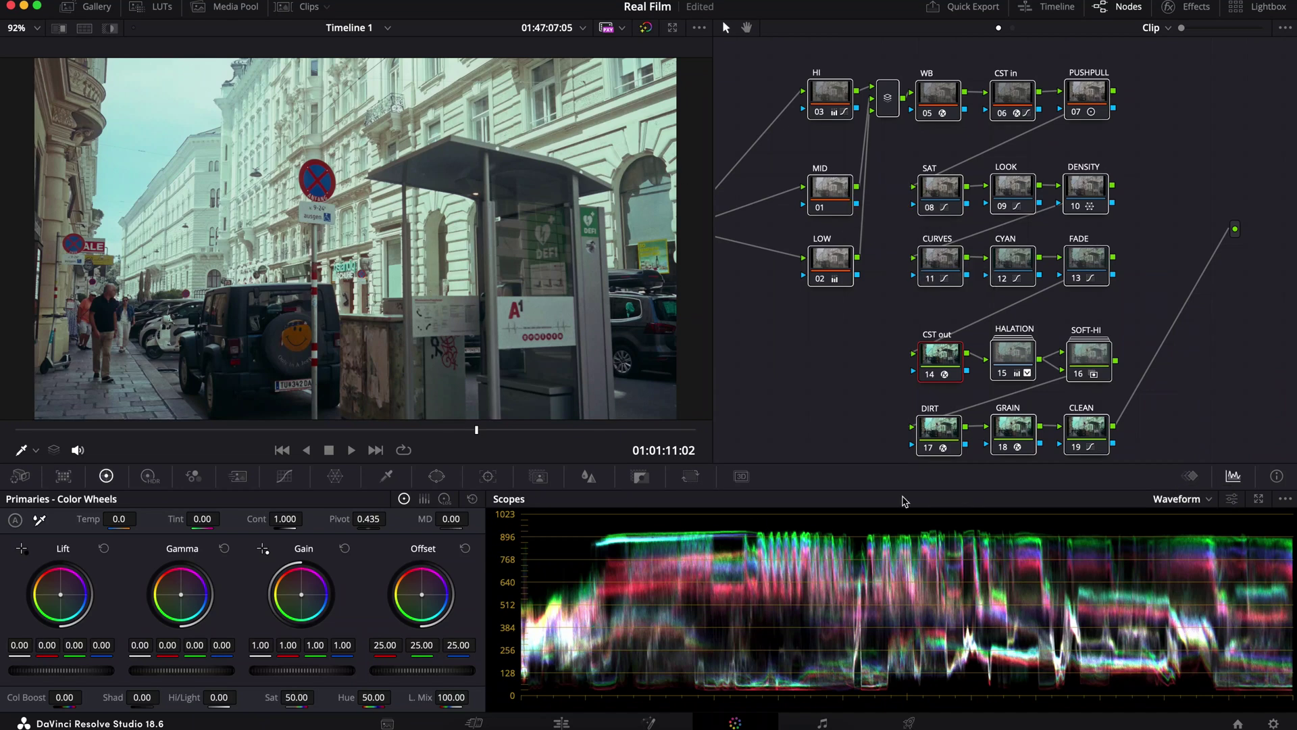
Reset the clip's grade and apply the 2.7.1 gallery still's 26-node tree ending in GLOW
{"action": "key", "text": "super+Home"}
{"action": "left_click", "coordinate": [86, 7]}
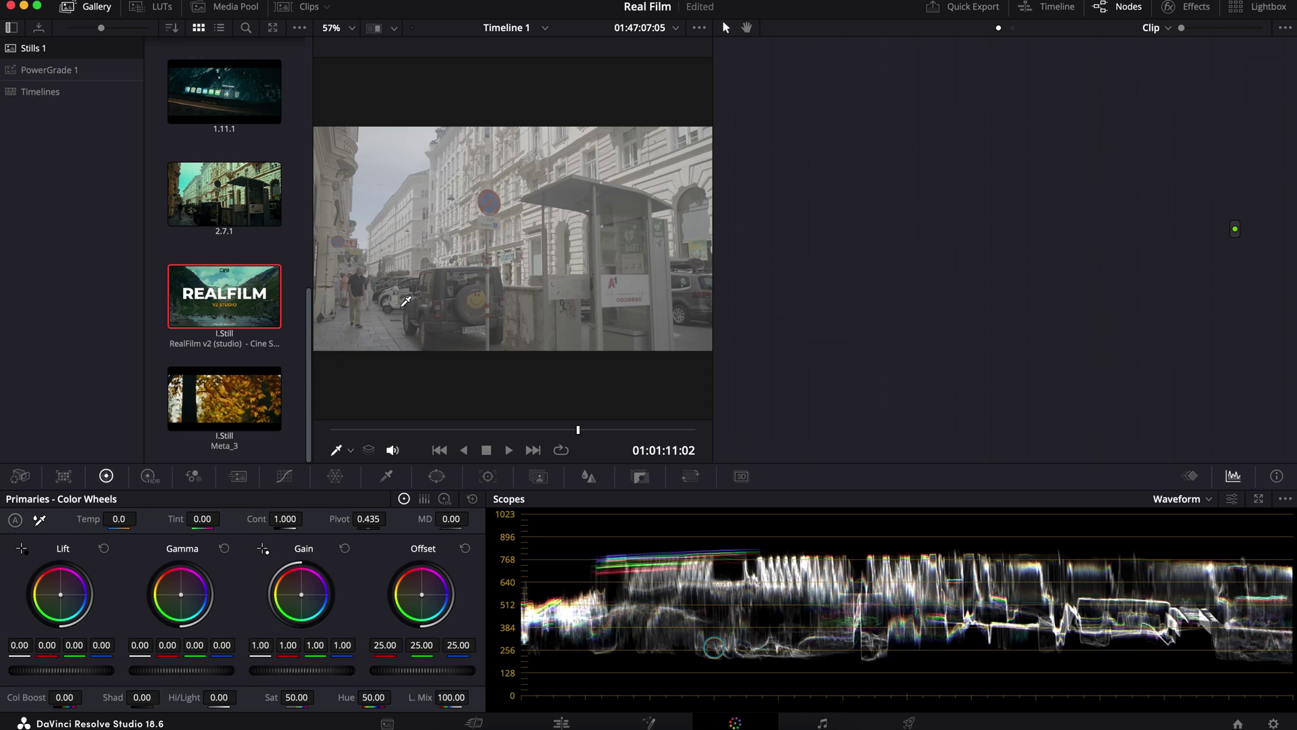
{"action": "middle_click", "coordinate": [242, 191]}
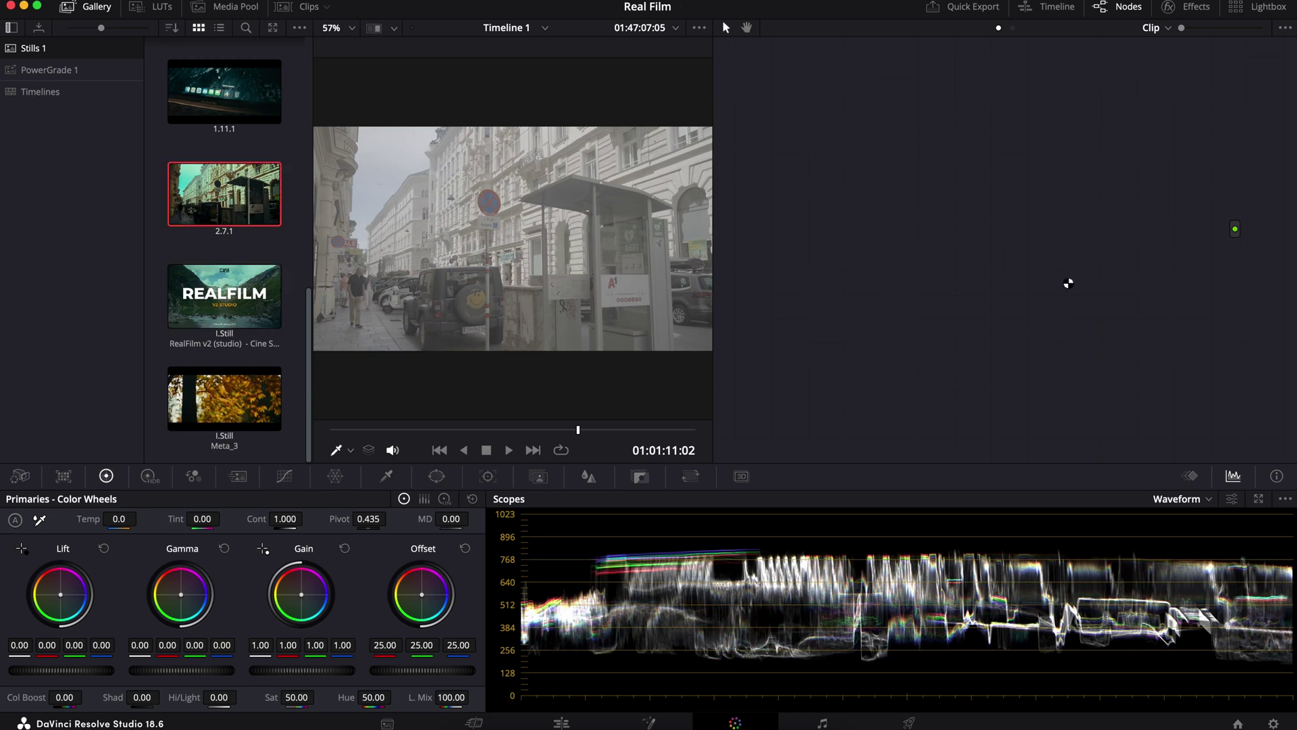
{"action": "left_click", "coordinate": [94, 7]}
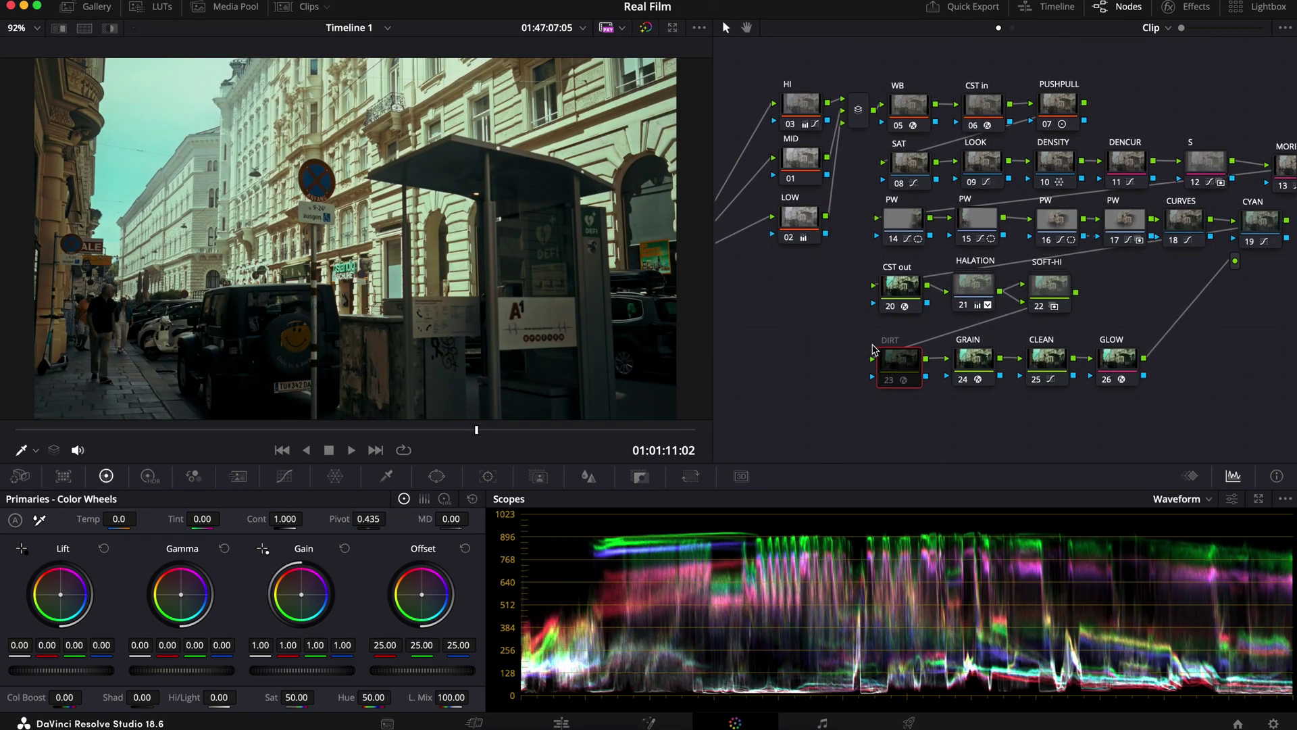
{"action": "left_click", "coordinate": [755, 87]}
{"action": "left_click_drag", "start_coordinate": [755, 87], "coordinate": [1237, 449]}
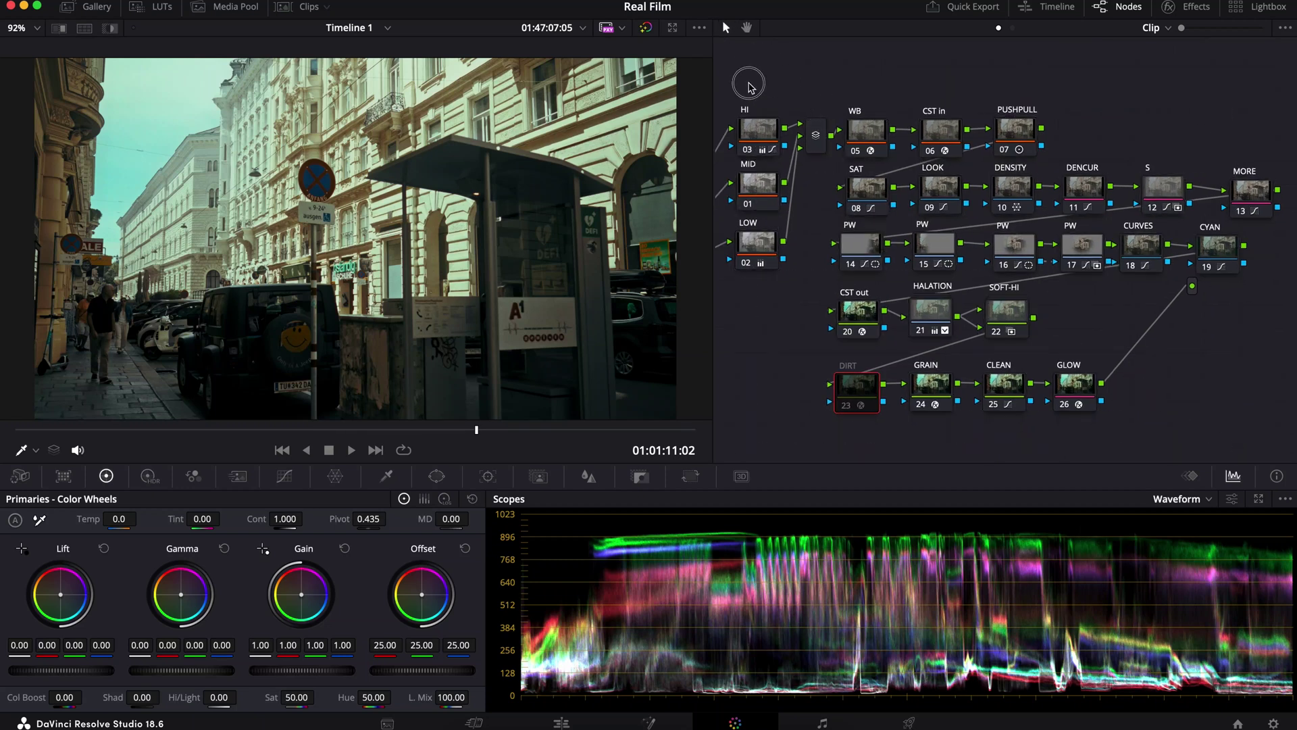
Disable every node in the tree, then re-enable only HI, MID and LOW
{"action": "left_click_drag", "start_coordinate": [748, 87], "coordinate": [1292, 578]}
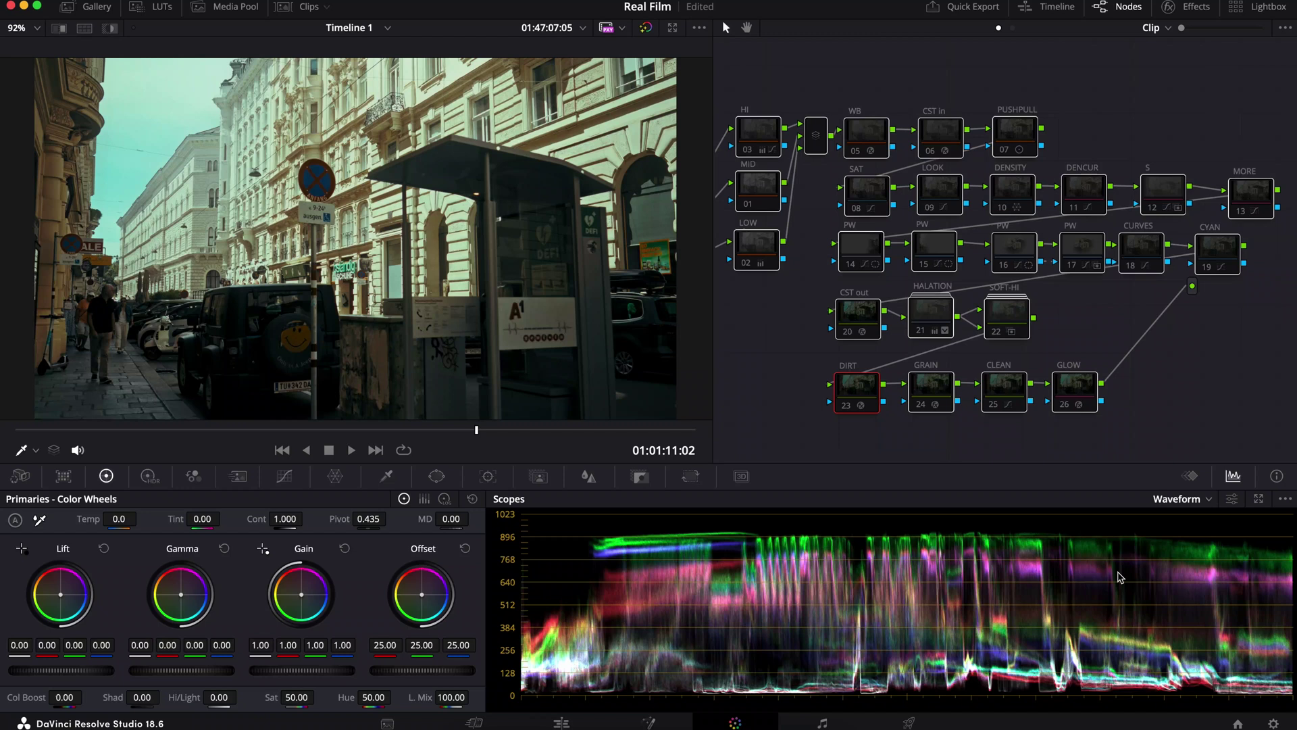
{"action": "key", "text": "ctrl+d"}
{"action": "left_click_drag", "start_coordinate": [737, 59], "coordinate": [821, 324]}
{"action": "key", "text": "ctrl+d"}
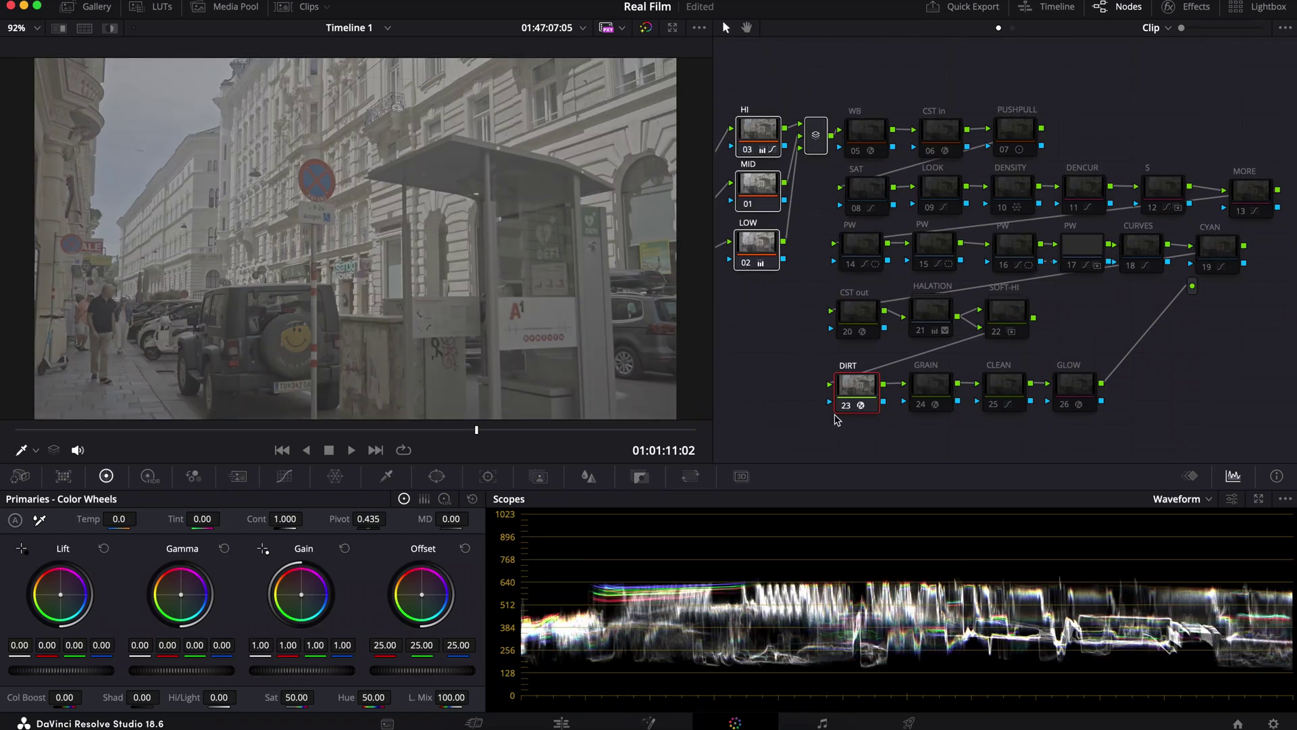
{"action": "left_click", "coordinate": [837, 419]}
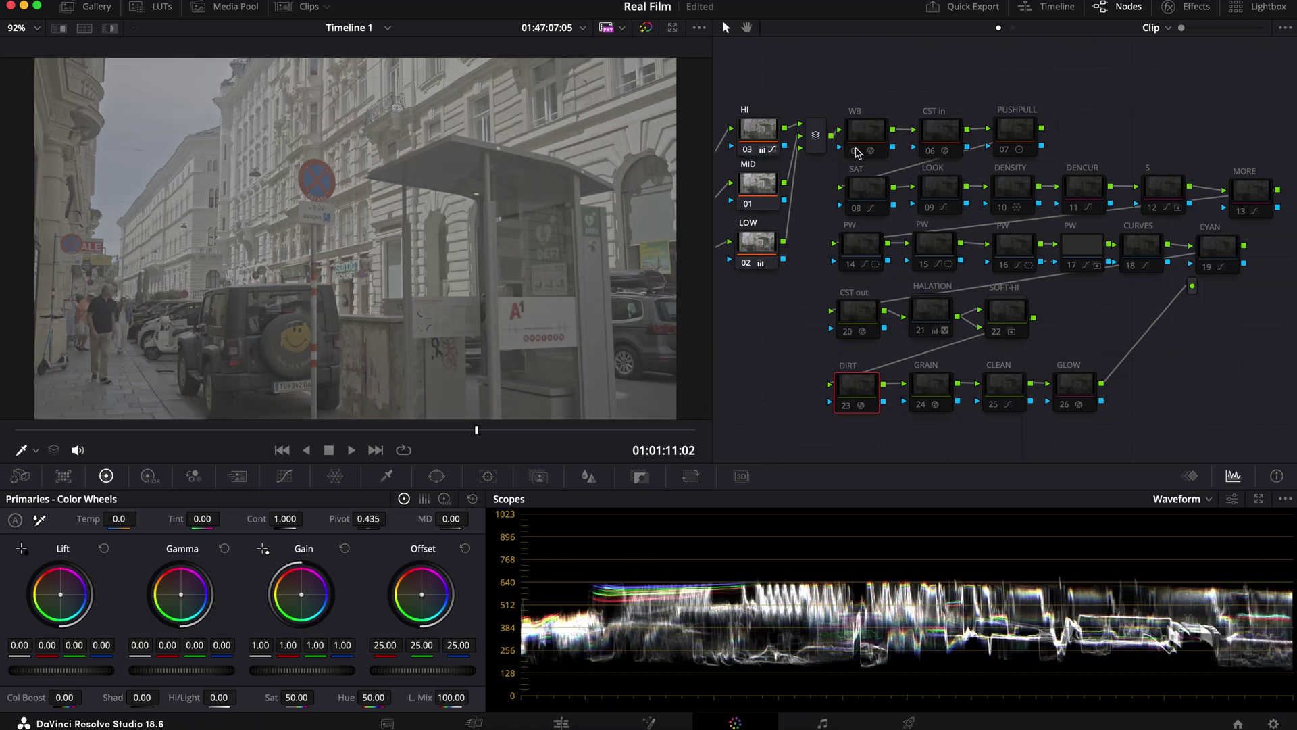
Re-enable the WB, CST in, PUSHPULL, SAT, LOOK, DENSITY and CURVES nodes
{"action": "left_click", "coordinate": [855, 151]}
{"action": "left_click", "coordinate": [936, 152]}
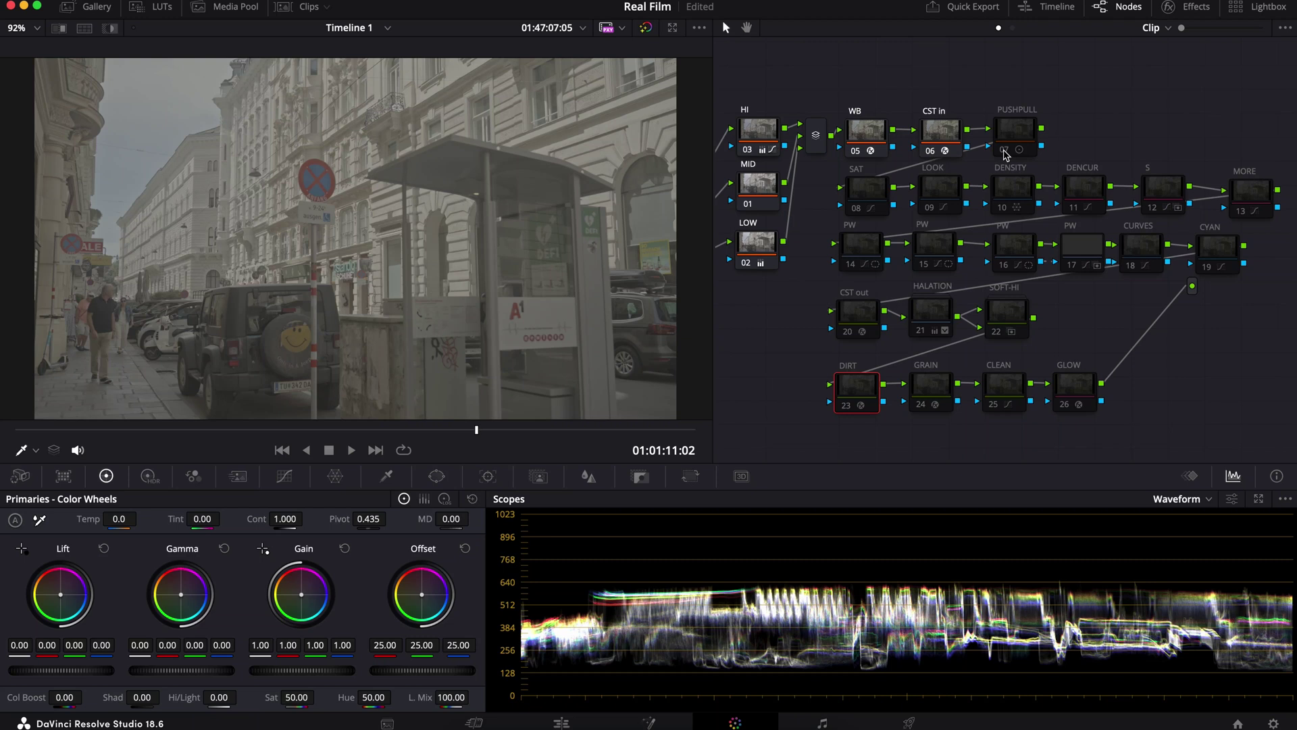
{"action": "left_click", "coordinate": [1005, 152]}
{"action": "left_click", "coordinate": [856, 208]}
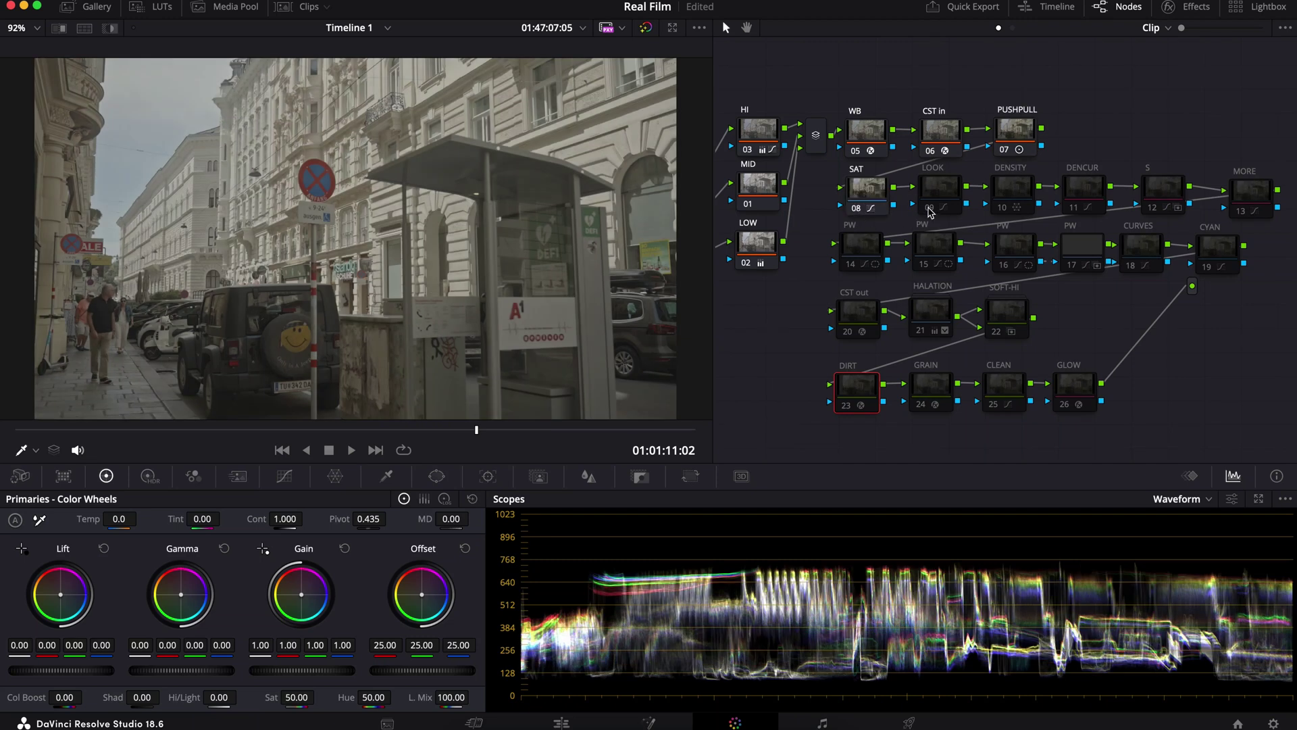
{"action": "left_click", "coordinate": [930, 207]}
{"action": "left_click", "coordinate": [1002, 207]}
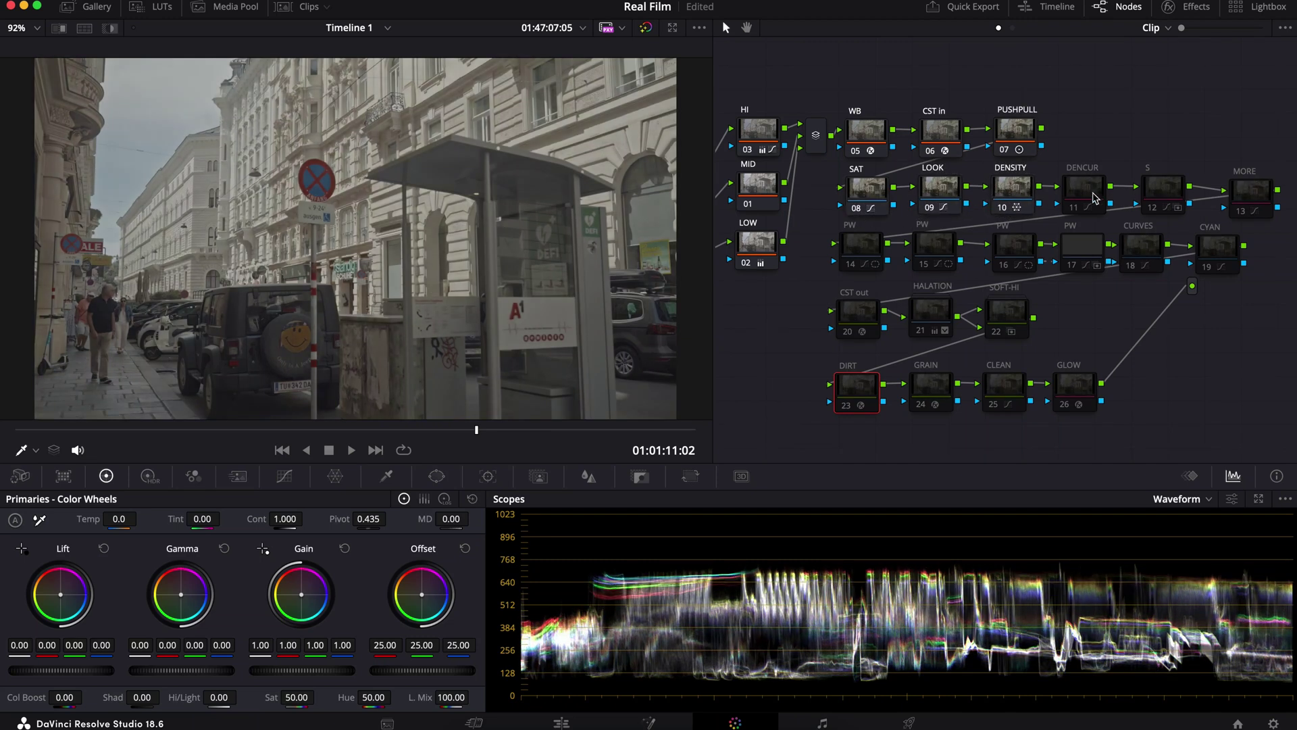
{"action": "left_click_drag", "start_coordinate": [1094, 197], "coordinate": [1074, 165]}
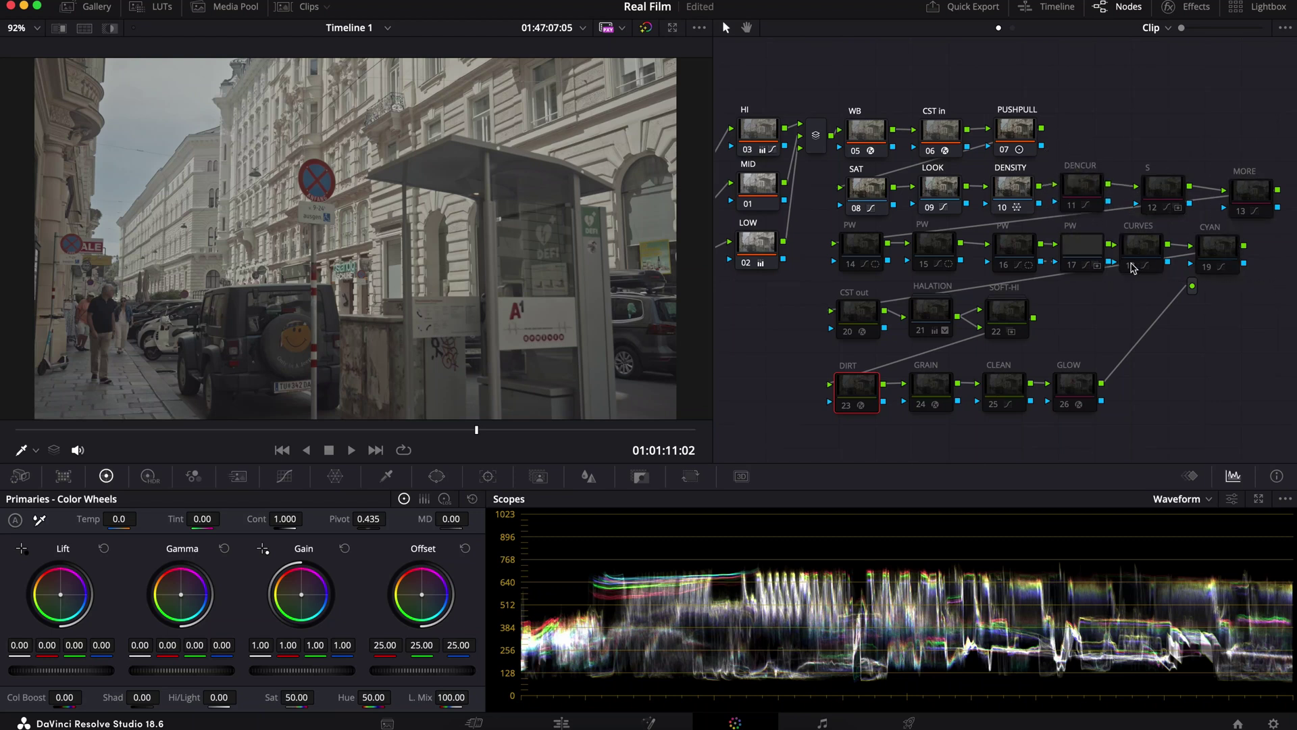
{"action": "left_click", "coordinate": [1133, 266]}
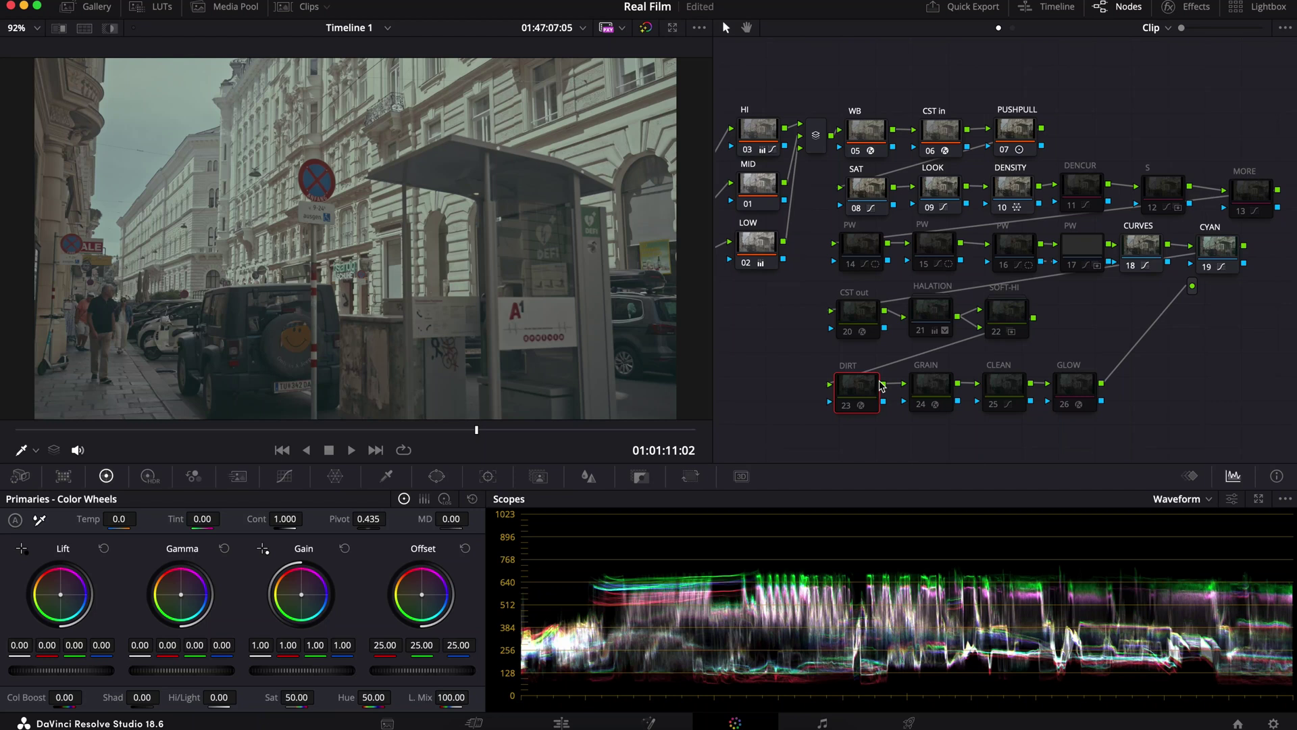
Turn CST out, HALATION, SOFT-HI, GRAIN and CLEAN back on, then select GLOW
{"action": "left_click", "coordinate": [846, 330]}
{"action": "left_click", "coordinate": [848, 333]}
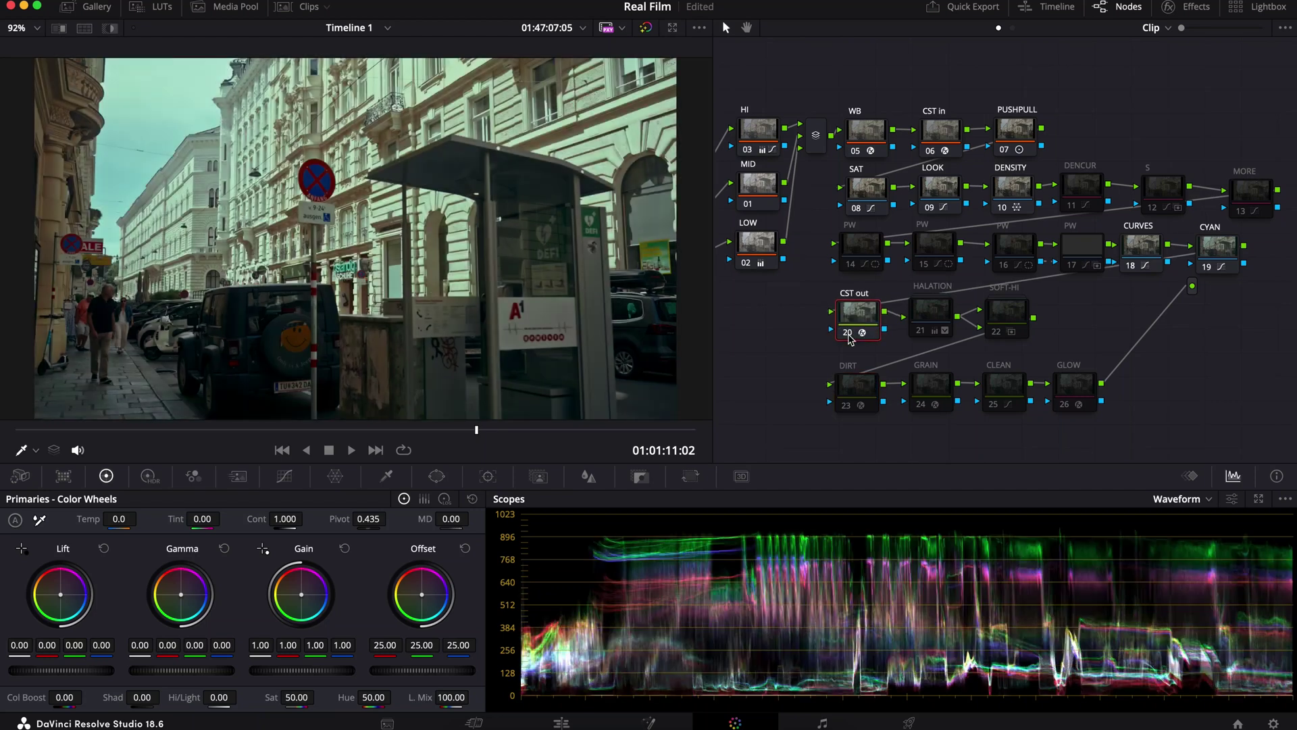
{"action": "left_click", "coordinate": [923, 331]}
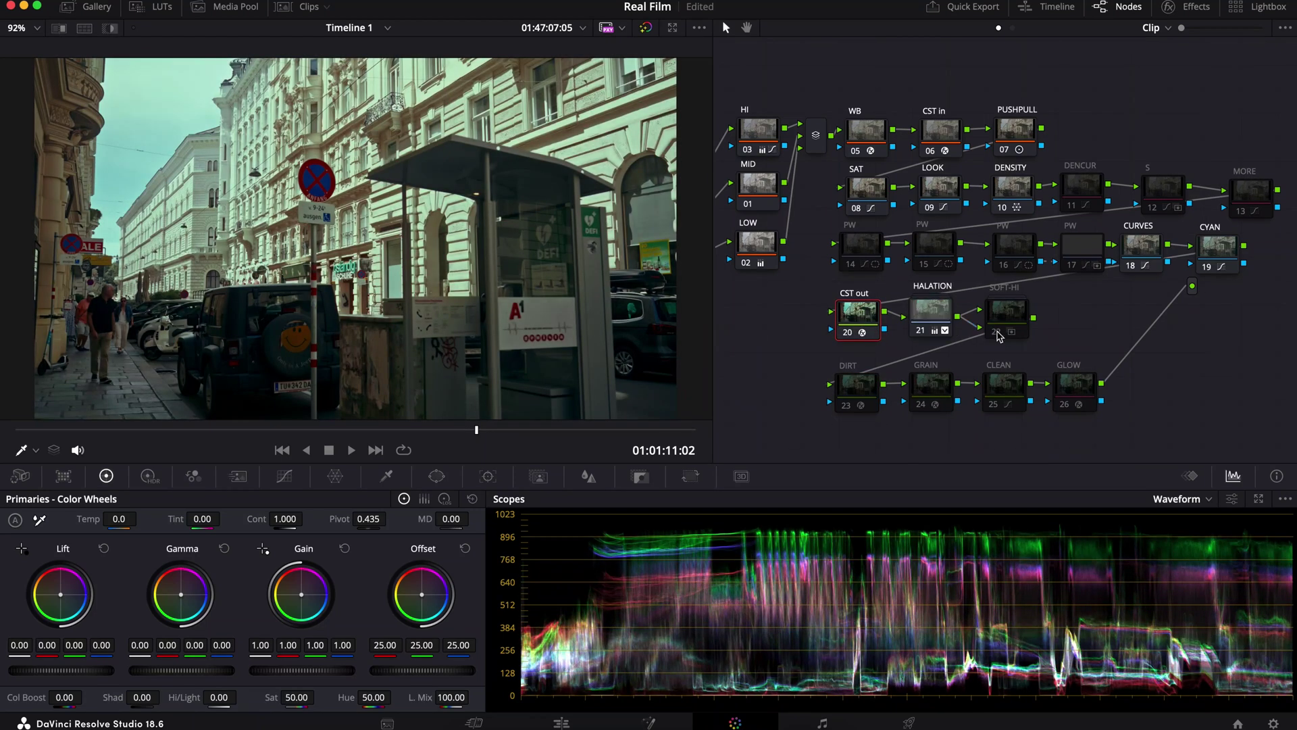
{"action": "left_click", "coordinate": [996, 331]}
{"action": "left_click", "coordinate": [922, 404]}
{"action": "left_click", "coordinate": [995, 404]}
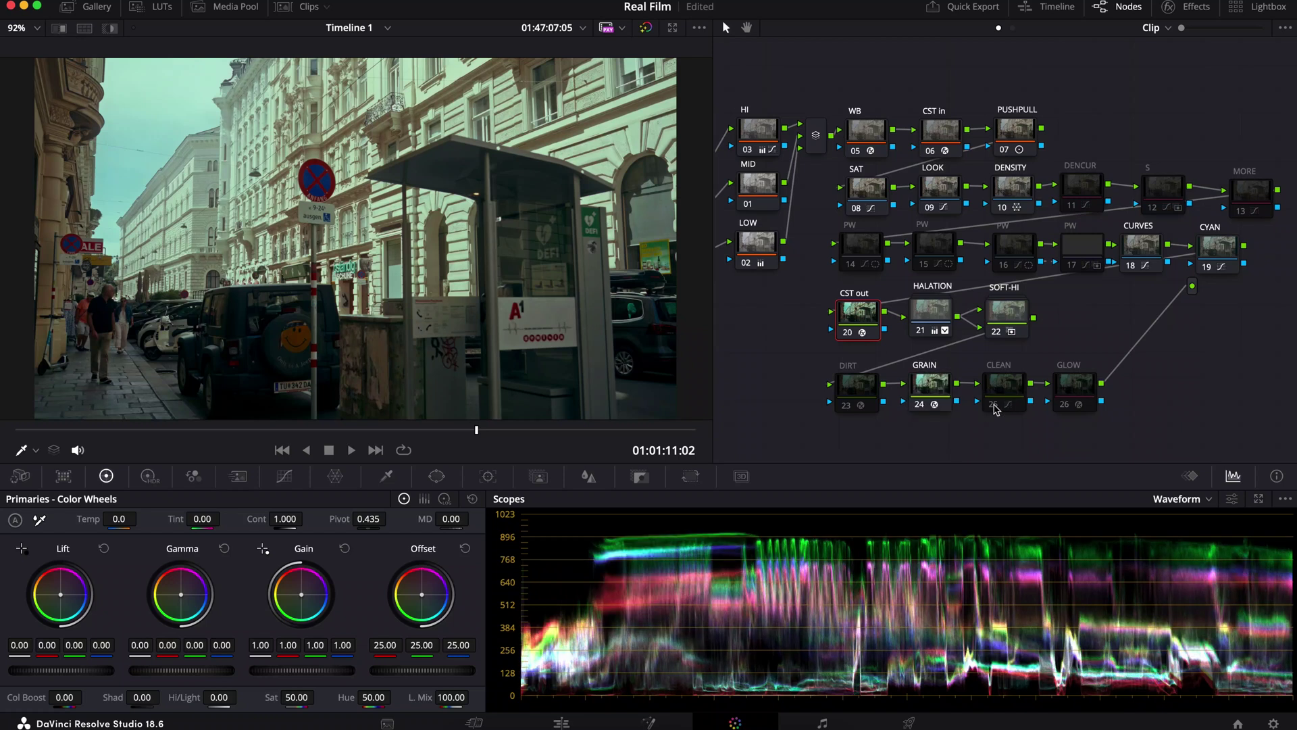
{"action": "left_click_drag", "start_coordinate": [1081, 398], "coordinate": [1091, 402]}
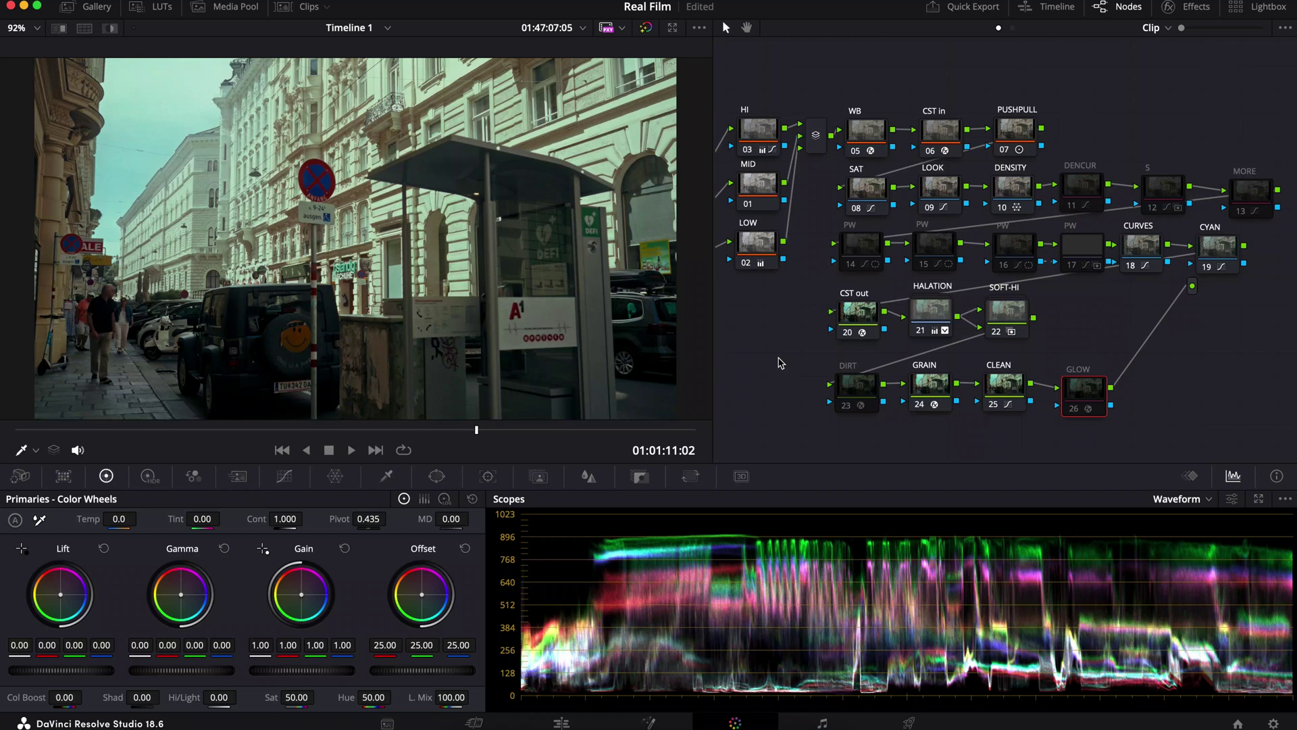
{"action": "left_click_drag", "start_coordinate": [778, 358], "coordinate": [873, 431]}
{"action": "left_click", "coordinate": [1186, 7]}
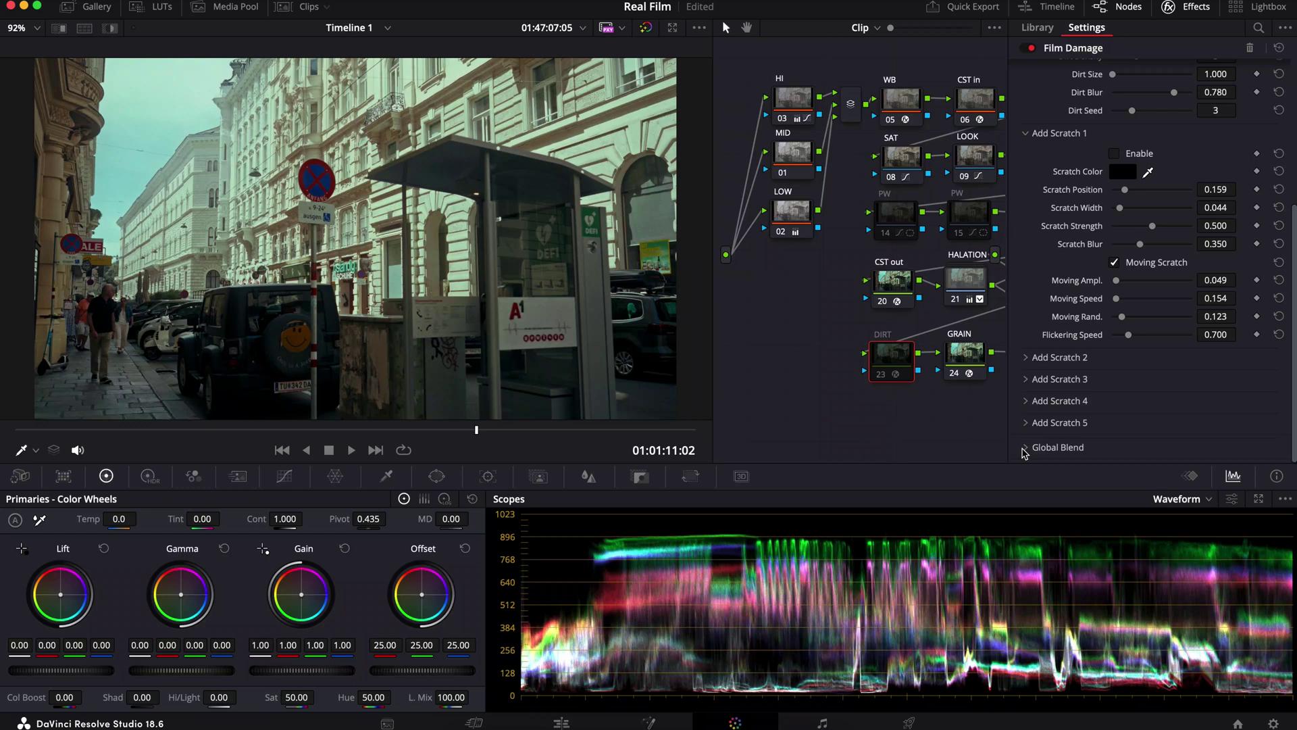
{"action": "left_click", "coordinate": [1025, 448]}
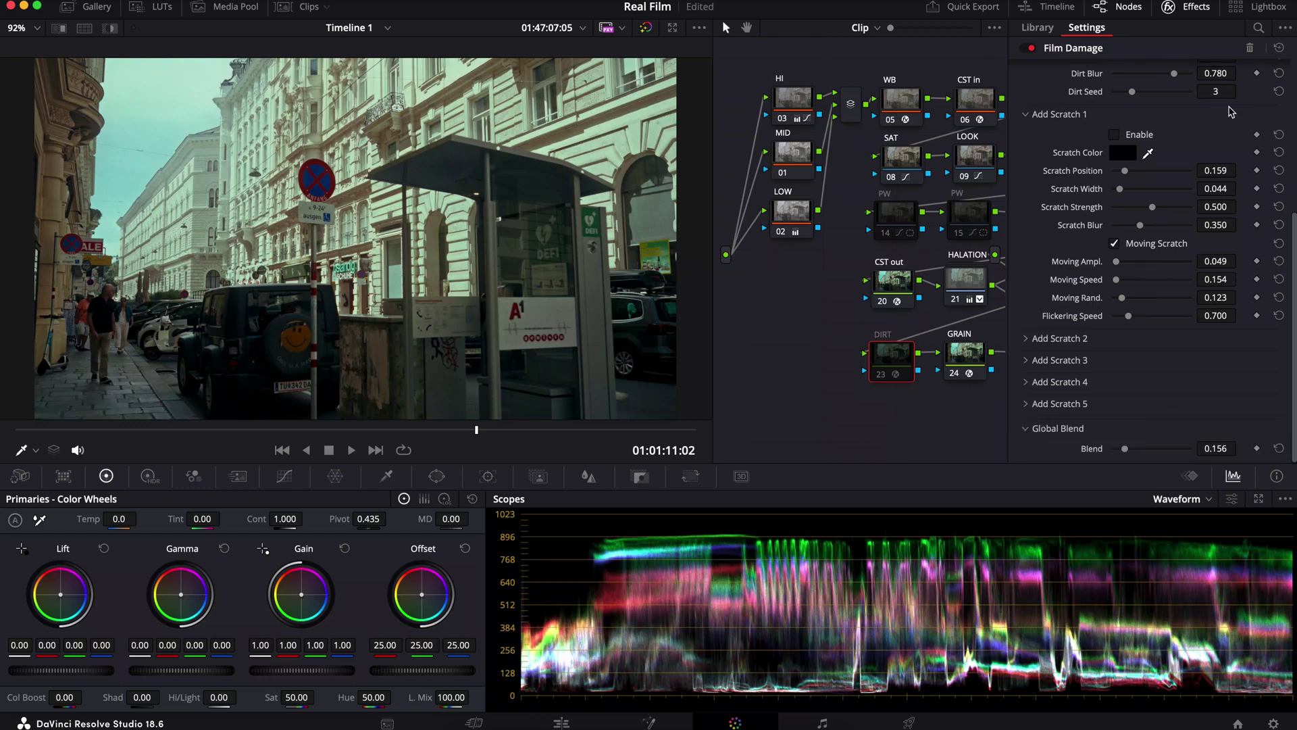
{"action": "left_click", "coordinate": [1183, 7]}
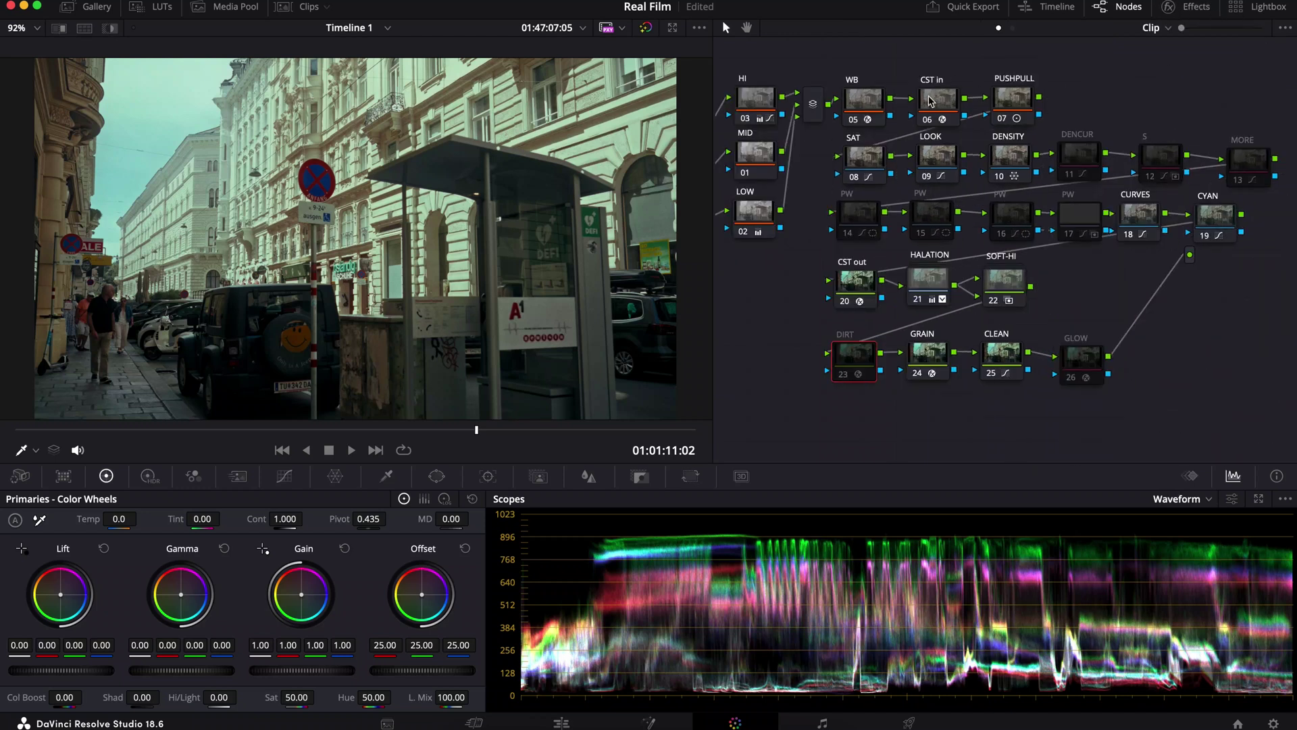
On PUSHPULL at contrast 1.340, drag the Pivot value down to about 0.330
{"action": "left_click", "coordinate": [950, 103]}
{"action": "left_click", "coordinate": [1023, 105]}
{"action": "left_click", "coordinate": [285, 476]}
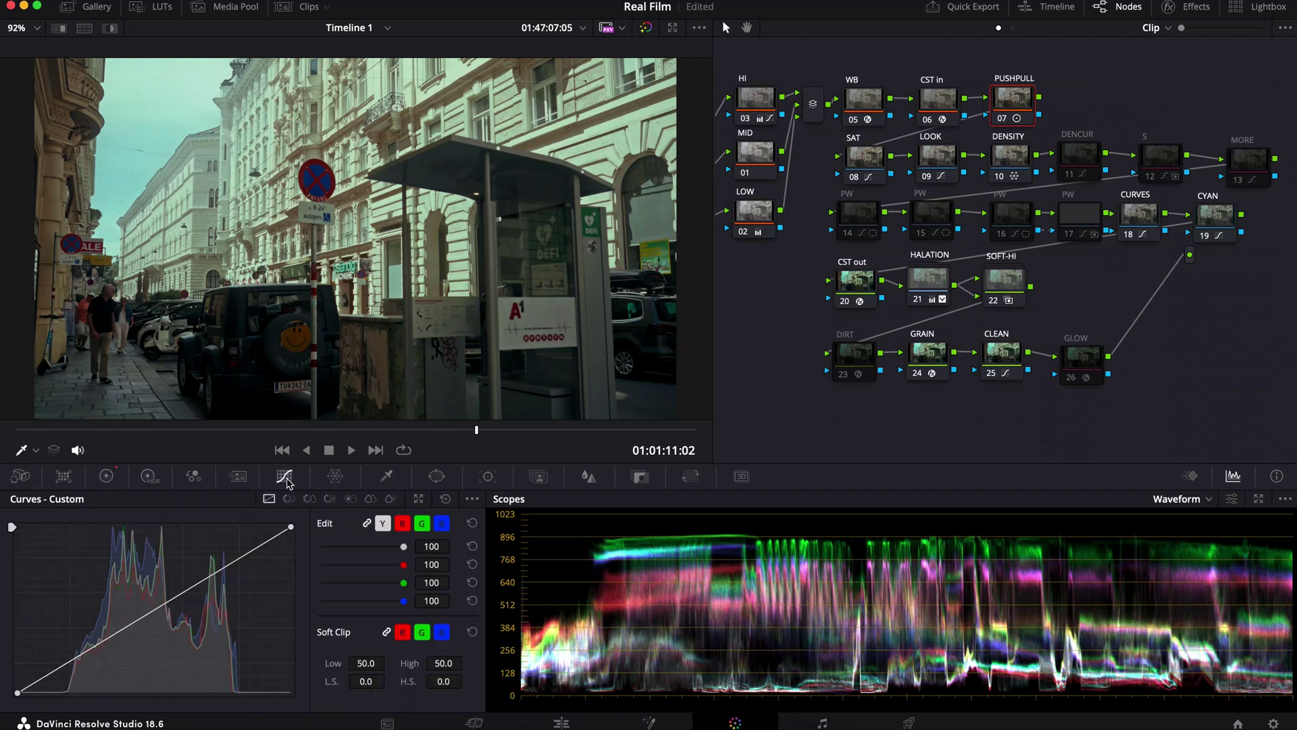
{"action": "left_click", "coordinate": [111, 476]}
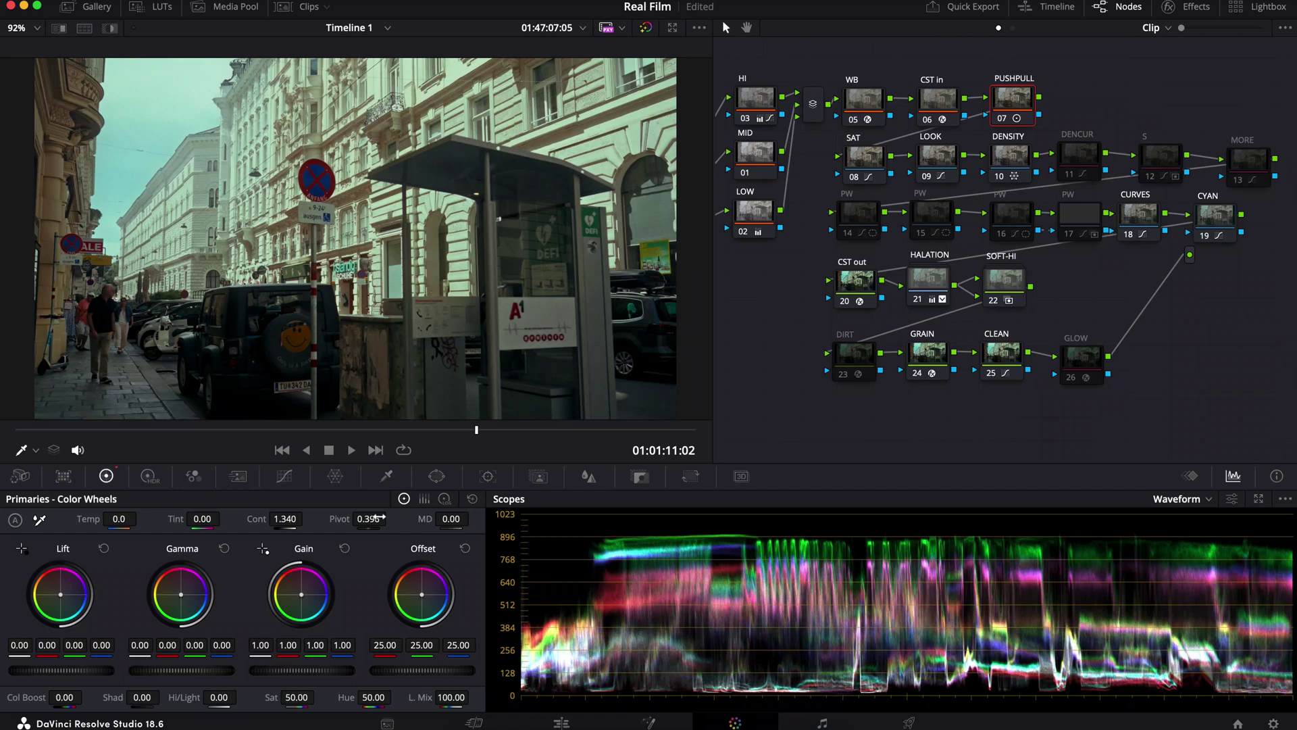
{"action": "left_click_drag", "start_coordinate": [371, 526], "coordinate": [433, 501]}
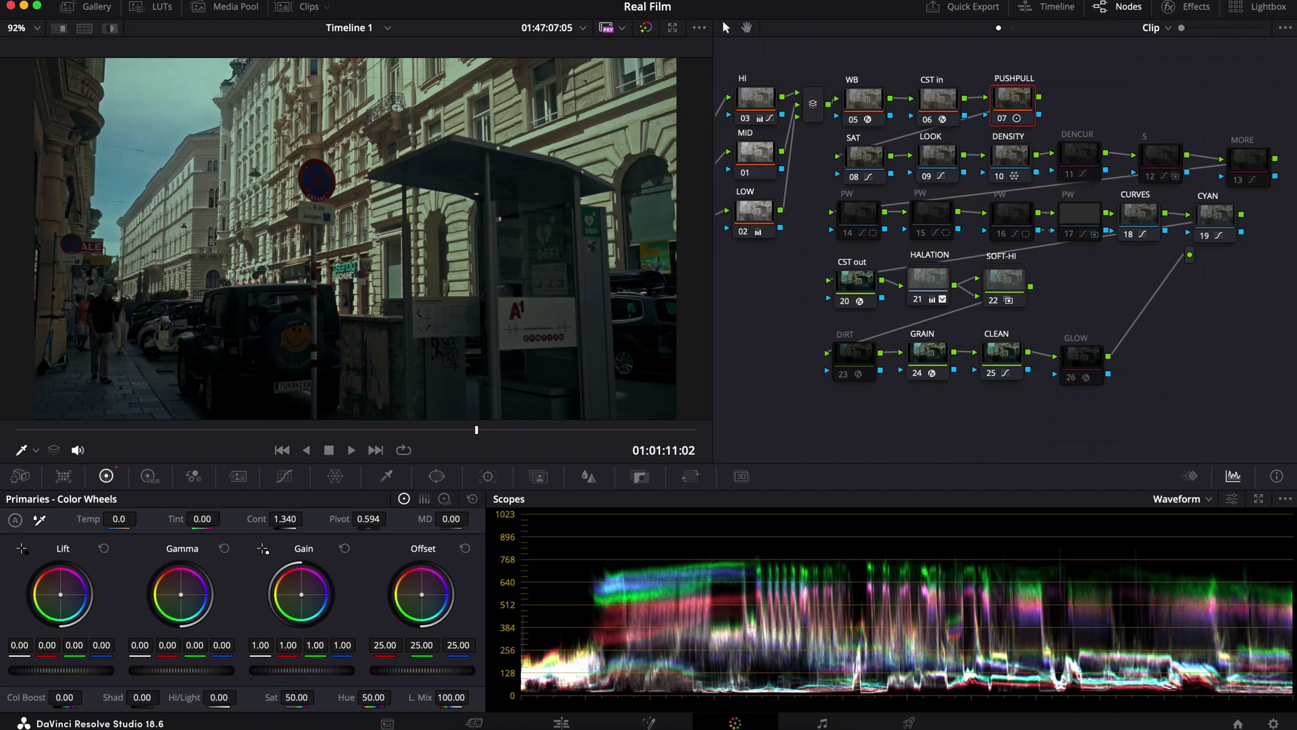
{"action": "left_click_drag", "start_coordinate": [378, 519], "coordinate": [371, 519]}
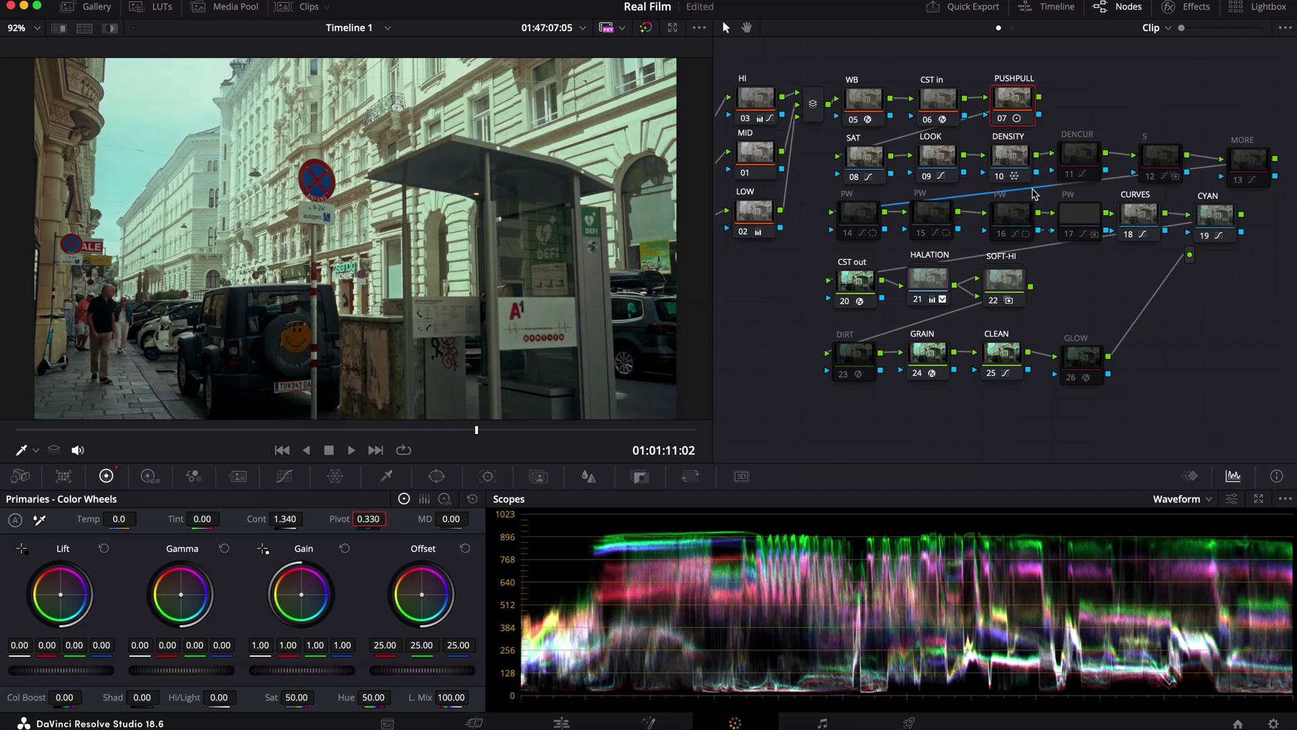
Step through the SAT, LOOK and DENSITY nodes to compare their settings
{"action": "left_click", "coordinate": [859, 162]}
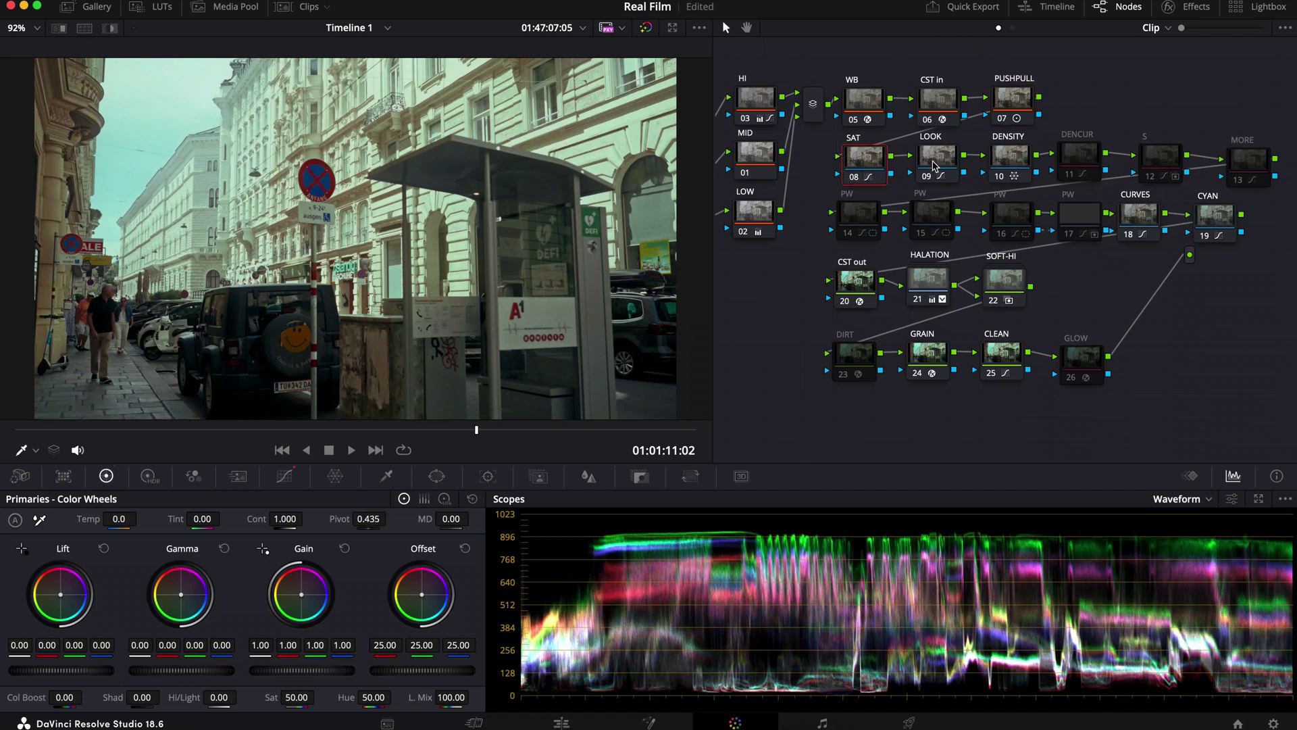
{"action": "left_click", "coordinate": [1005, 166]}
{"action": "left_click", "coordinate": [945, 164]}
{"action": "left_click", "coordinate": [871, 156]}
{"action": "left_click", "coordinate": [931, 161]}
{"action": "left_click", "coordinate": [1020, 160]}
{"action": "left_click", "coordinate": [867, 158]}
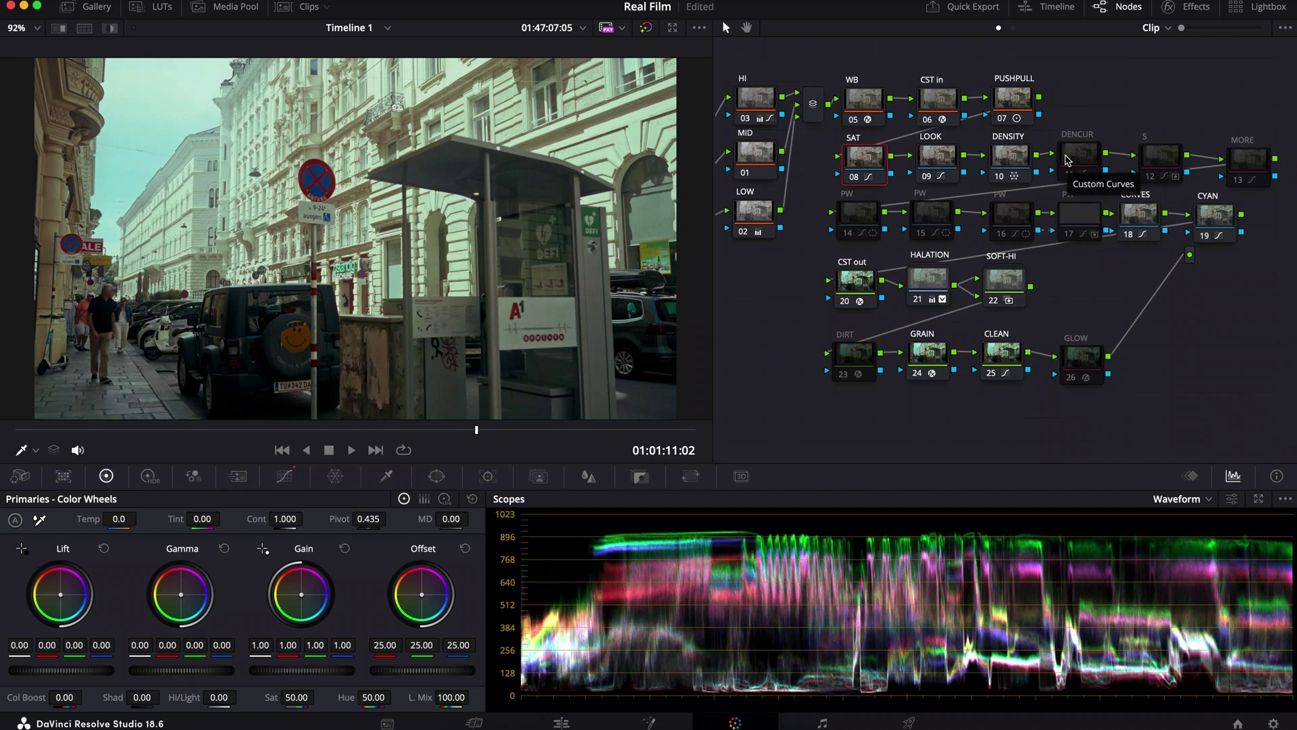
Re-enable the DENCUR node with Ctrl+D and show its custom curves
{"action": "left_click_drag", "start_coordinate": [1078, 111], "coordinate": [1277, 177]}
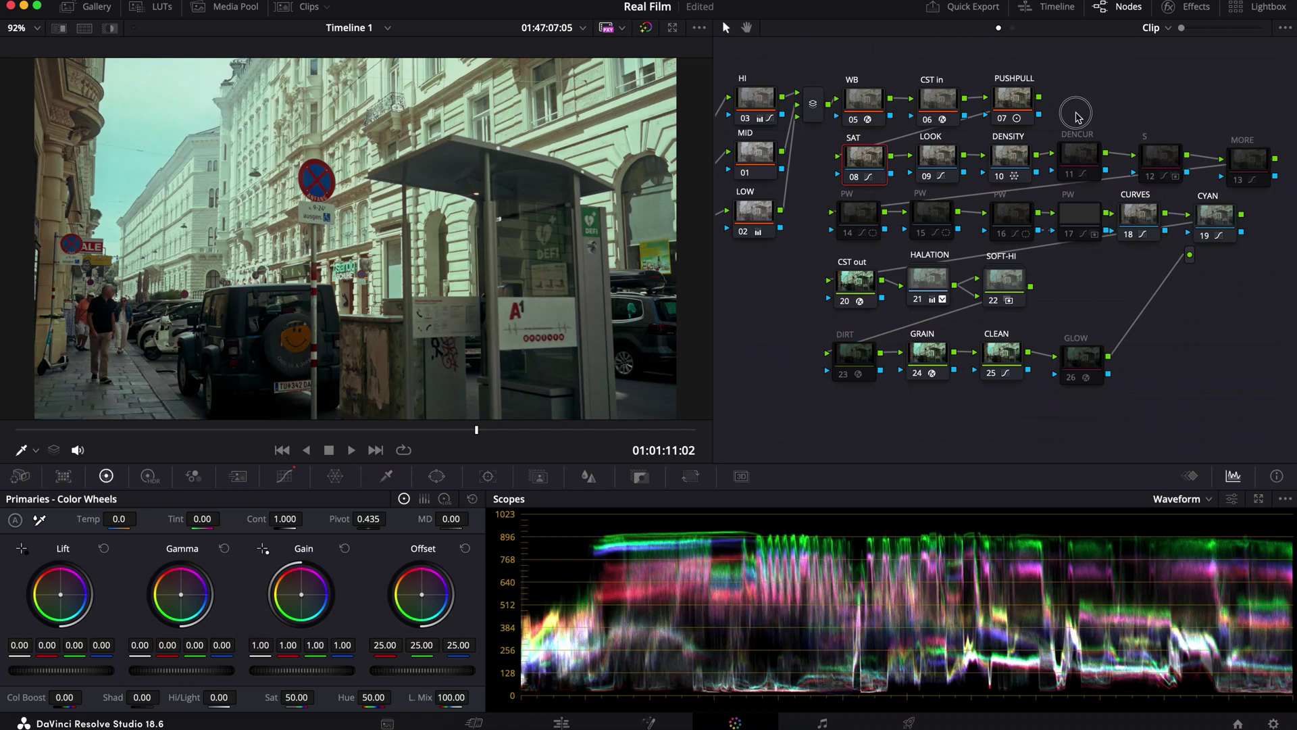
{"action": "left_click_drag", "start_coordinate": [1067, 112], "coordinate": [1284, 197]}
{"action": "left_click", "coordinate": [1098, 98]}
{"action": "left_click_drag", "start_coordinate": [1098, 98], "coordinate": [1294, 165]}
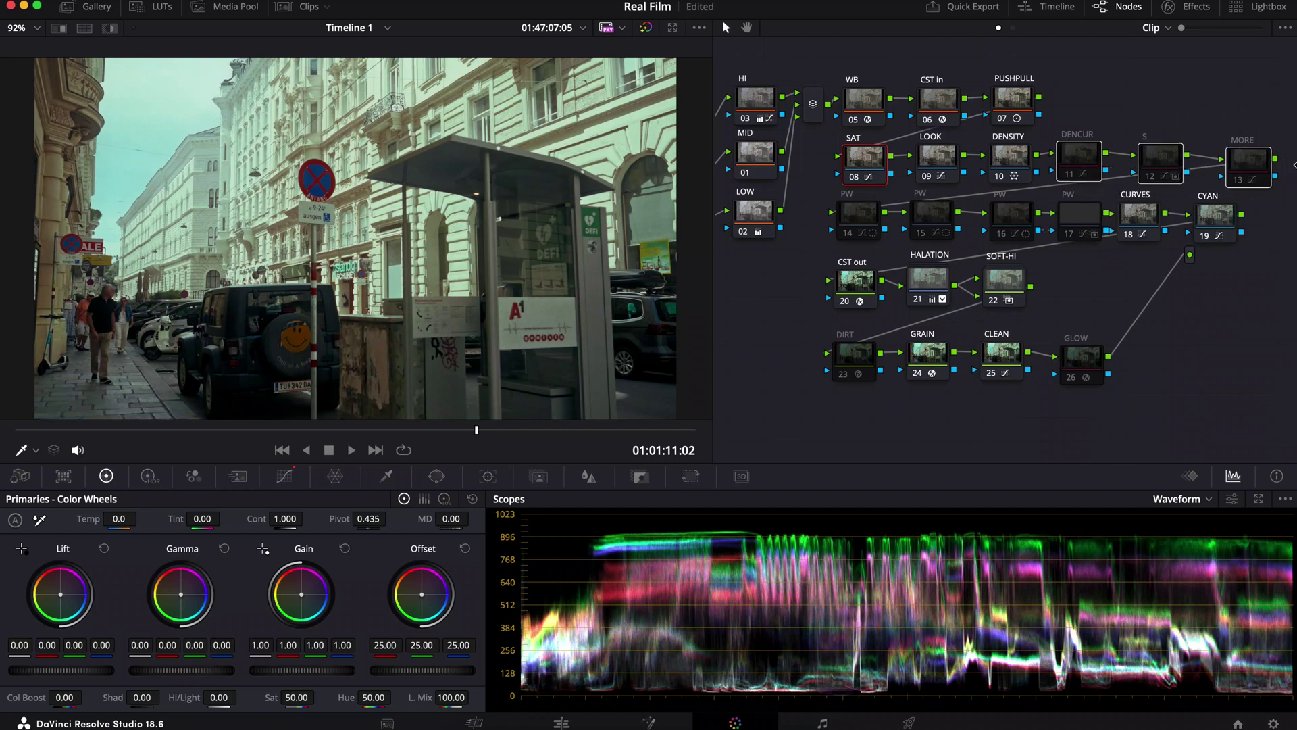
{"action": "left_click", "coordinate": [1118, 95]}
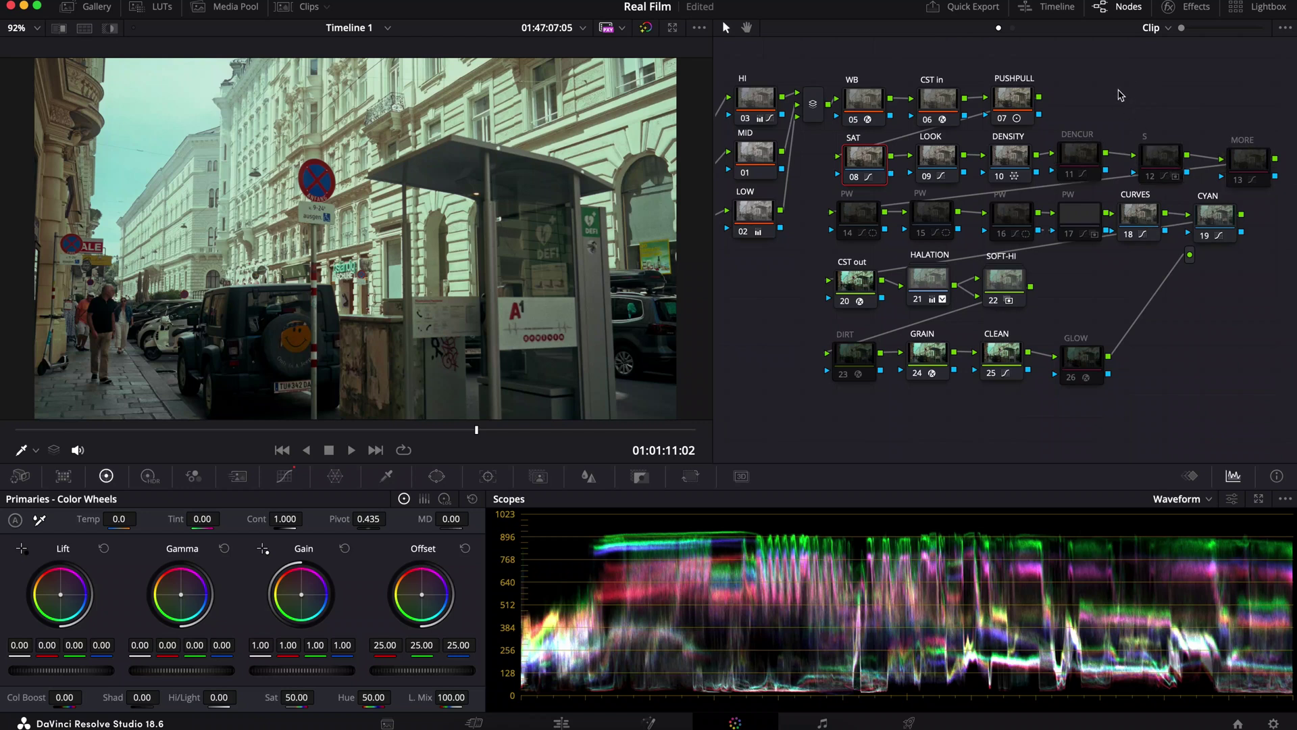
{"action": "left_click", "coordinate": [1078, 155]}
{"action": "key", "text": "ctrl+d"}
{"action": "left_click", "coordinate": [285, 476]}
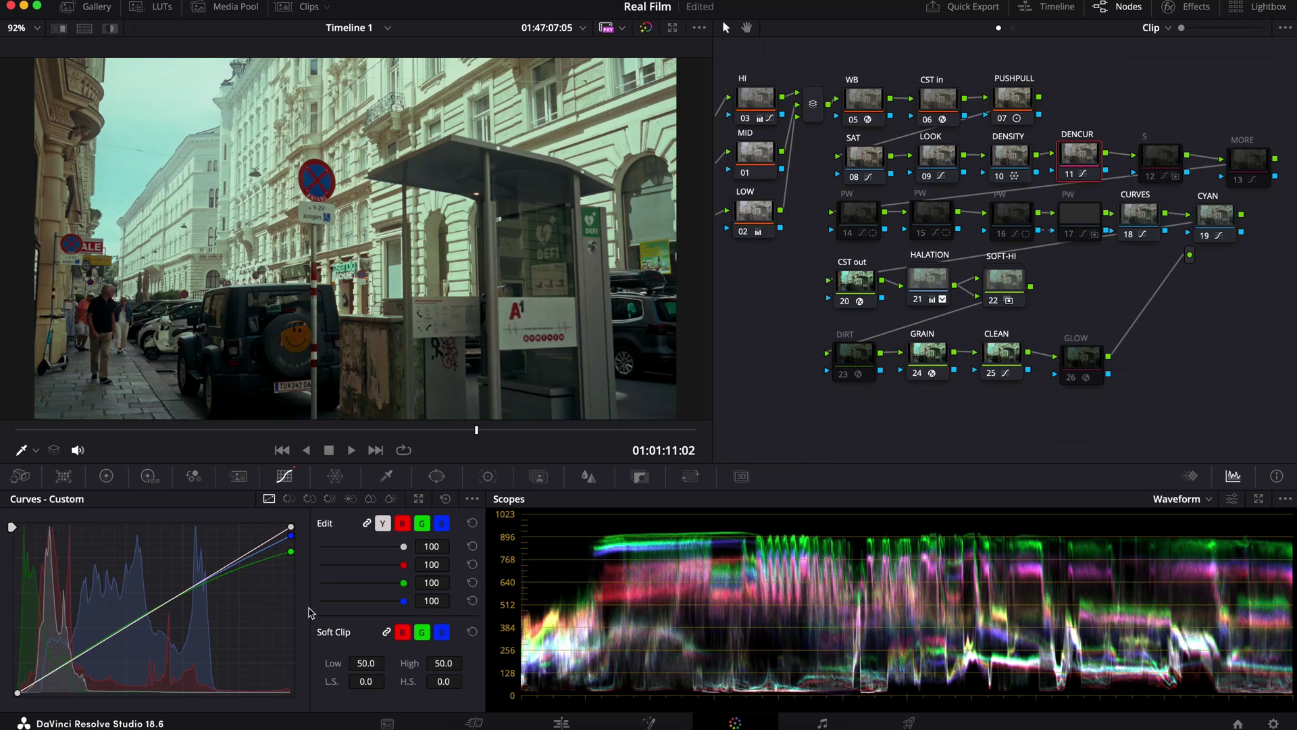
Set DENCUR to HSV color space, unlink curve channels, and pull the green curve's top point down
{"action": "right_click", "coordinate": [1071, 154]}
{"action": "mouse_move", "coordinate": [1107, 342]}
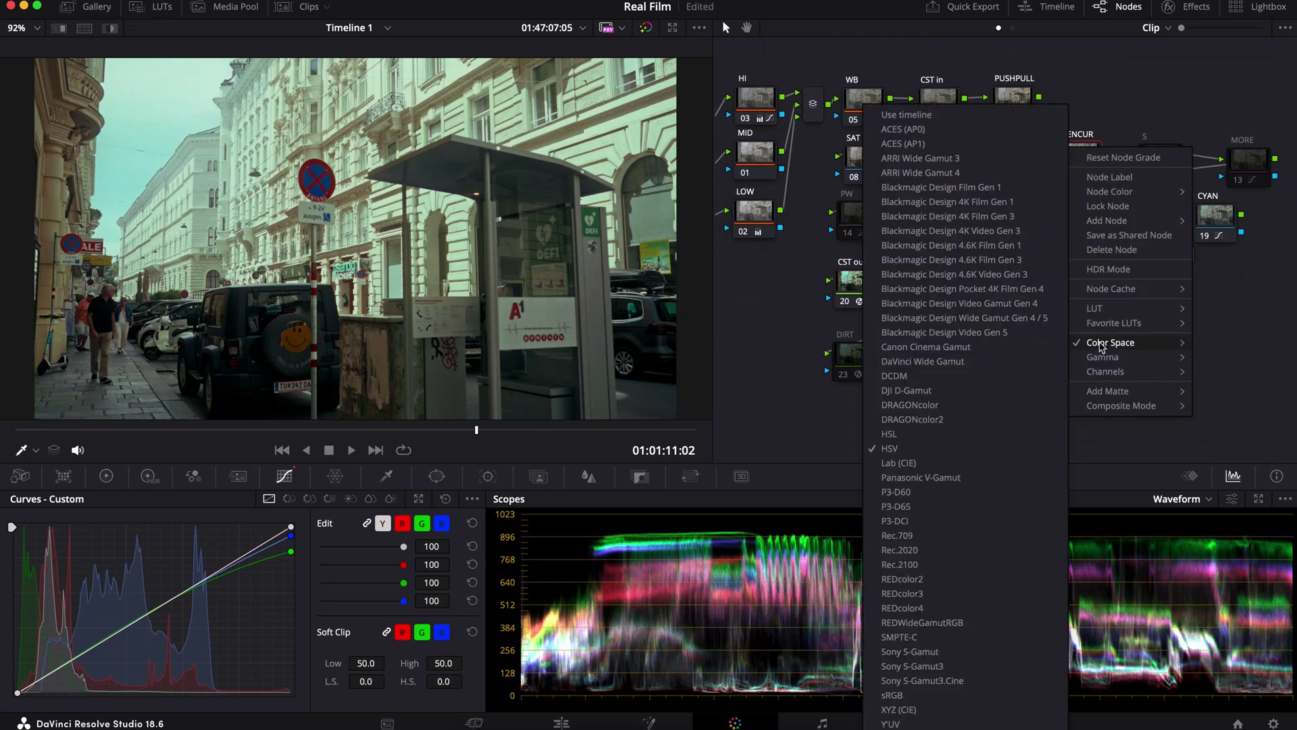
{"action": "left_click", "coordinate": [900, 451]}
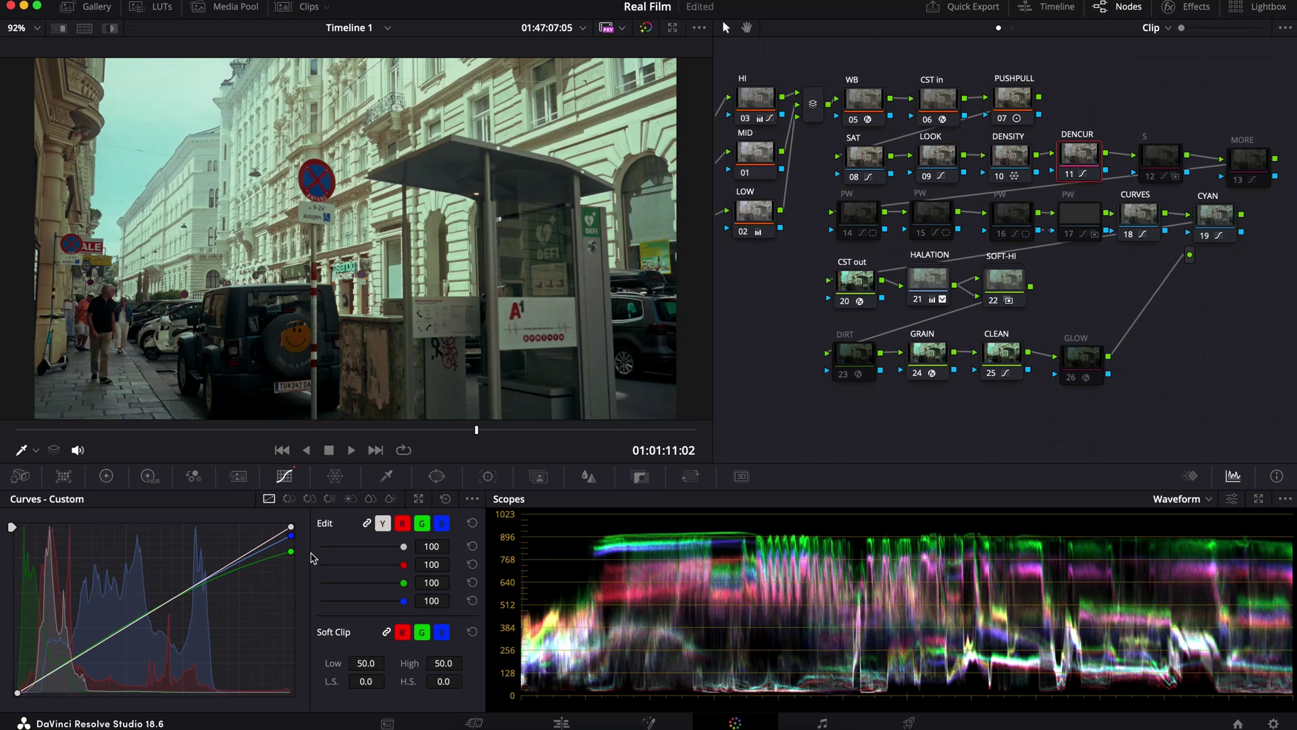
{"action": "left_click", "coordinate": [384, 522]}
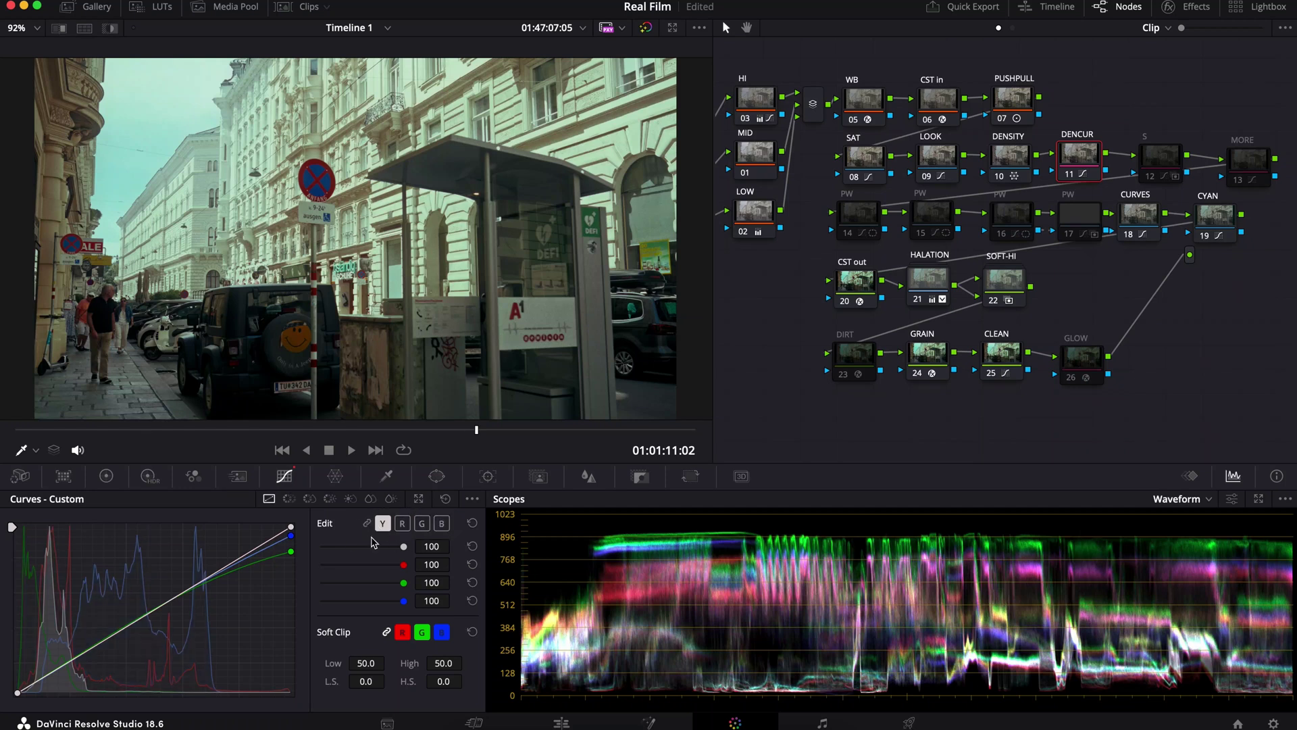
{"action": "left_click", "coordinate": [291, 552]}
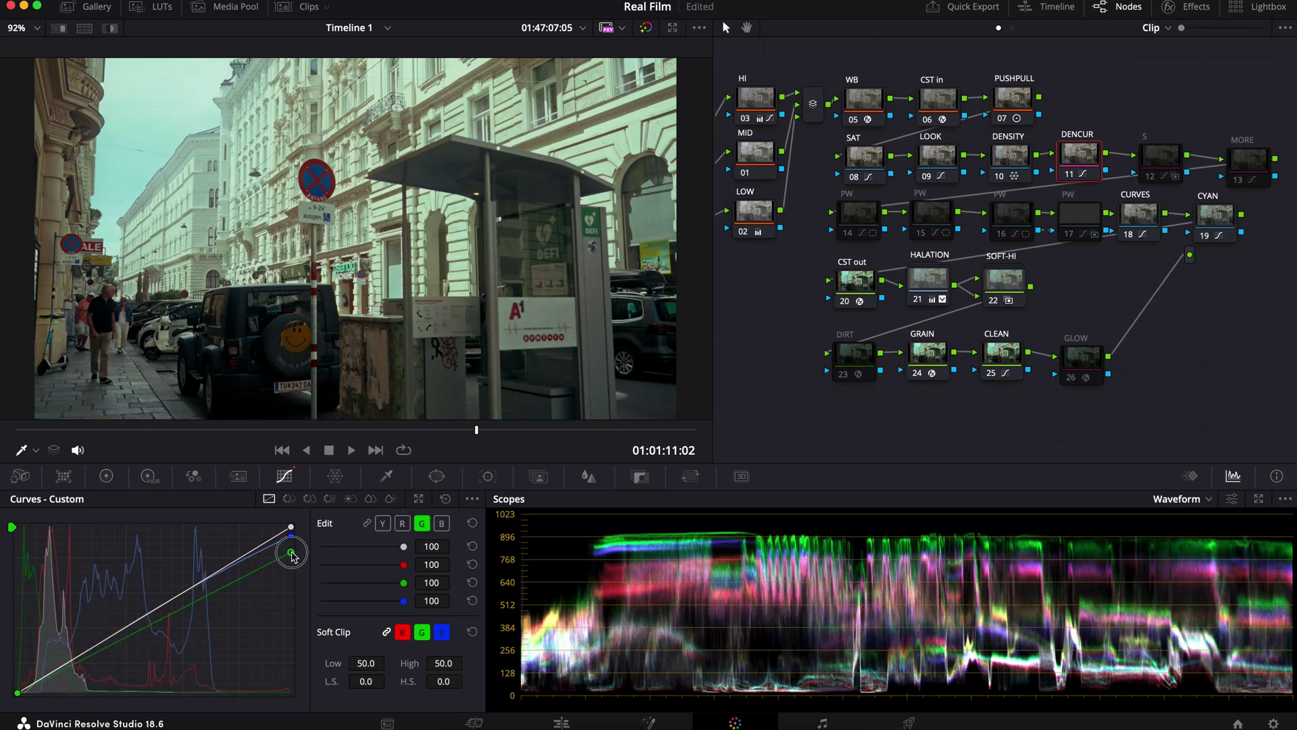
{"action": "mouse_move", "coordinate": [293, 557]}
{"action": "left_mouse_down"}
{"action": "mouse_move", "coordinate": [293, 664]}
{"action": "mouse_move", "coordinate": [290, 539]}
{"action": "left_mouse_up"}
{"action": "left_click", "coordinate": [402, 523]}
Turn the S node on and relink its curve channels, undoing an accidental curve reset
{"action": "key", "text": "super+z"}
{"action": "left_click", "coordinate": [1150, 172]}
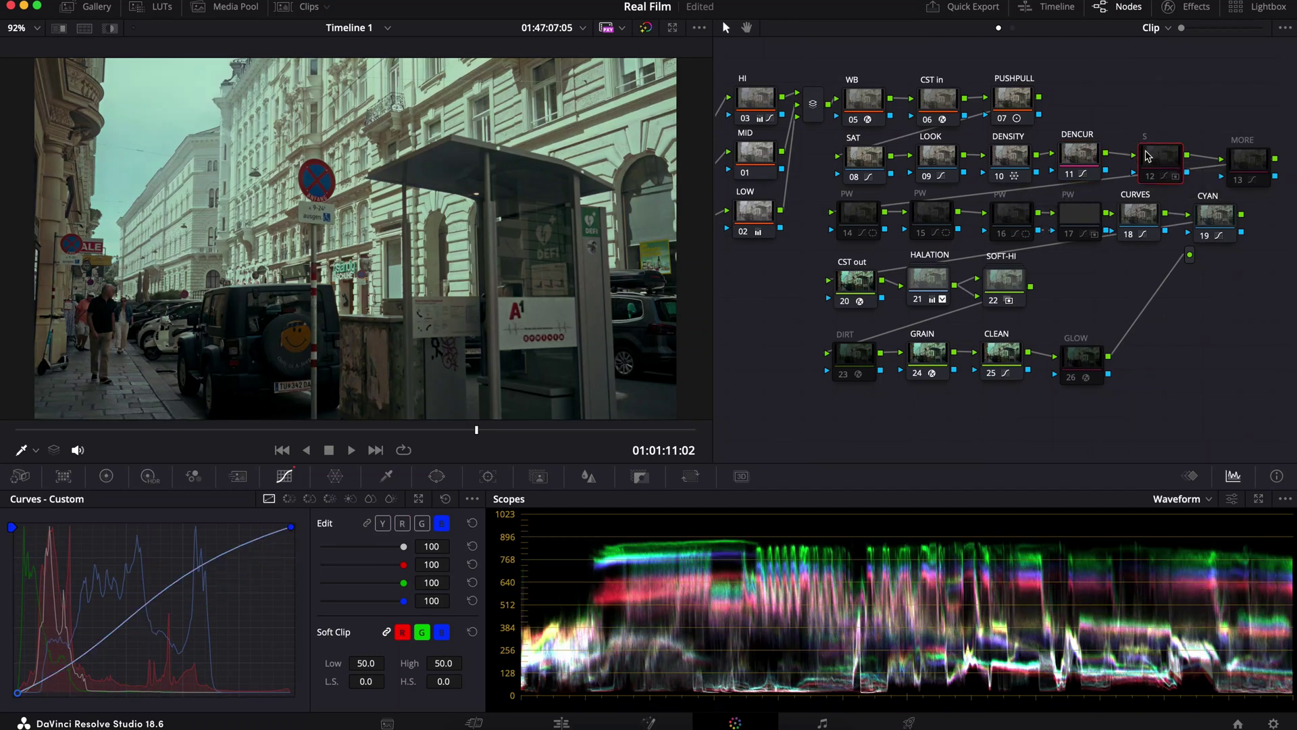
{"action": "left_click", "coordinate": [1150, 177]}
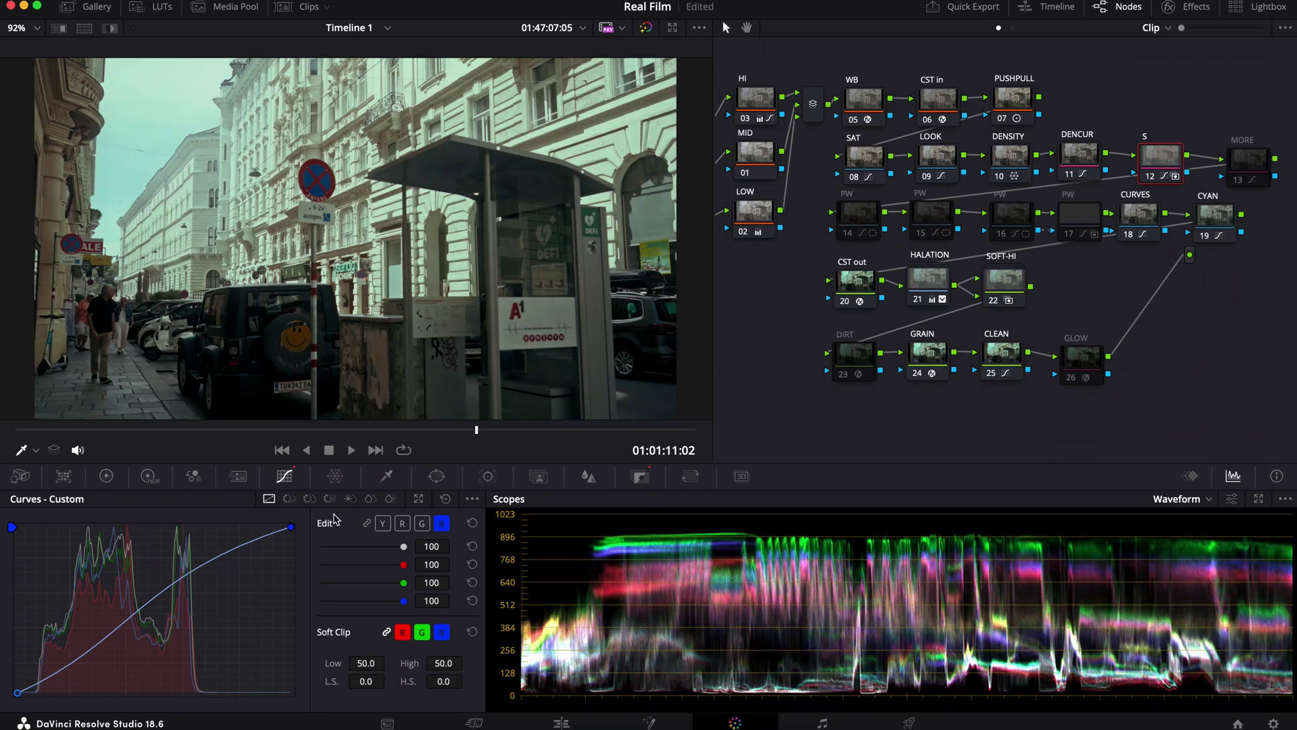
{"action": "left_click", "coordinate": [368, 523]}
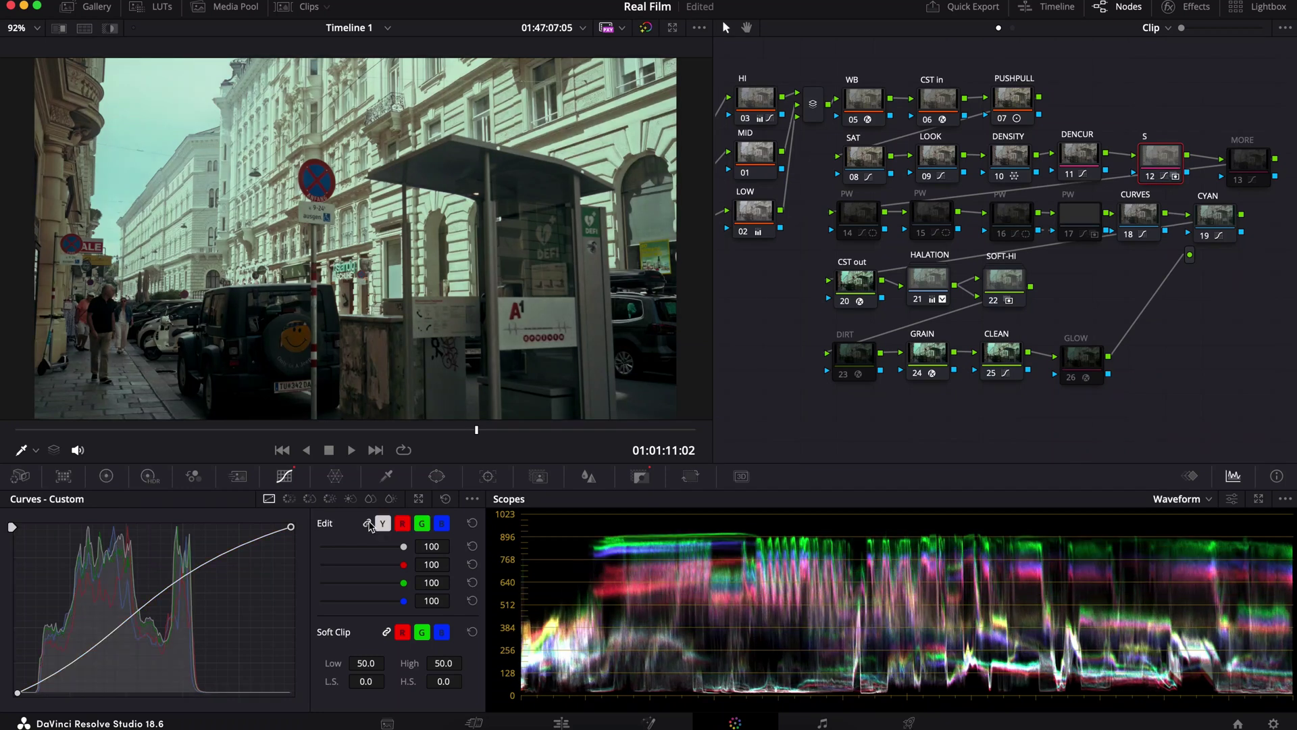
{"action": "left_click", "coordinate": [18, 693]}
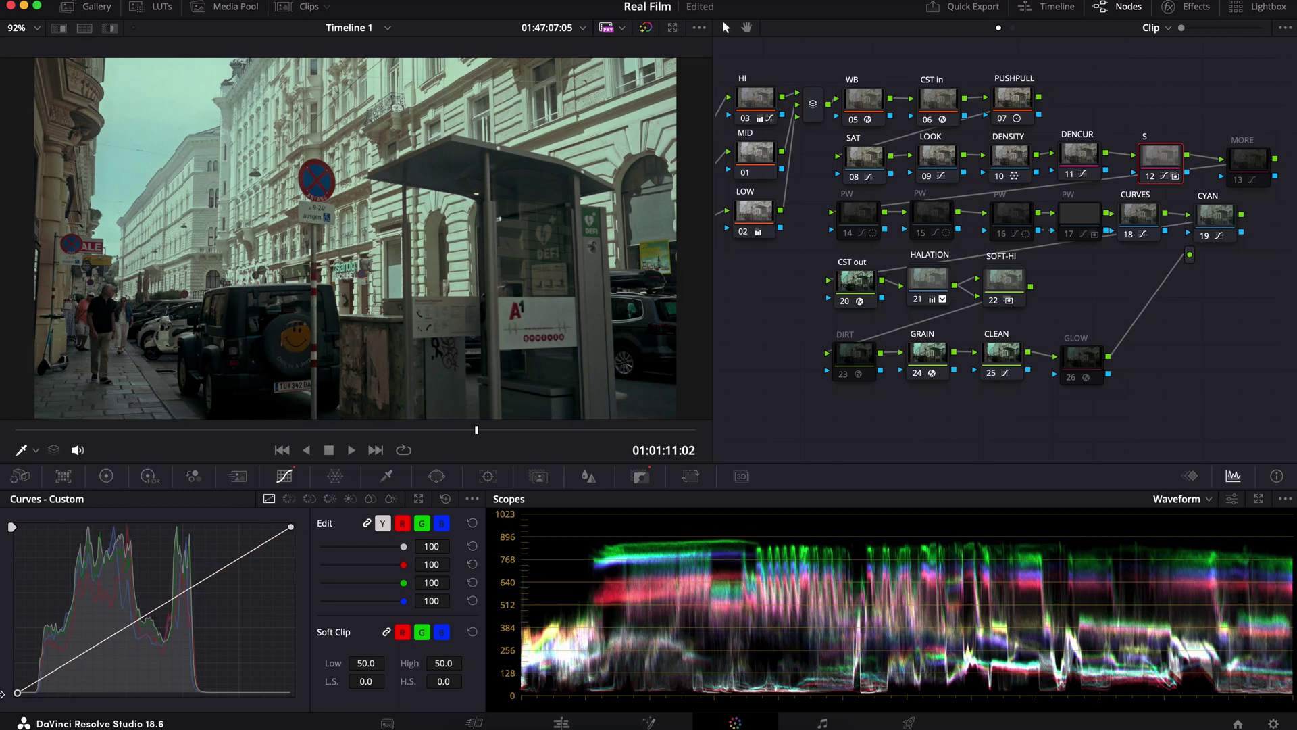
{"action": "key", "text": "ctrl+z"}
Set the S node's Key Output Gain to 0.4, then select the MORE node
{"action": "left_click", "coordinate": [640, 476]}
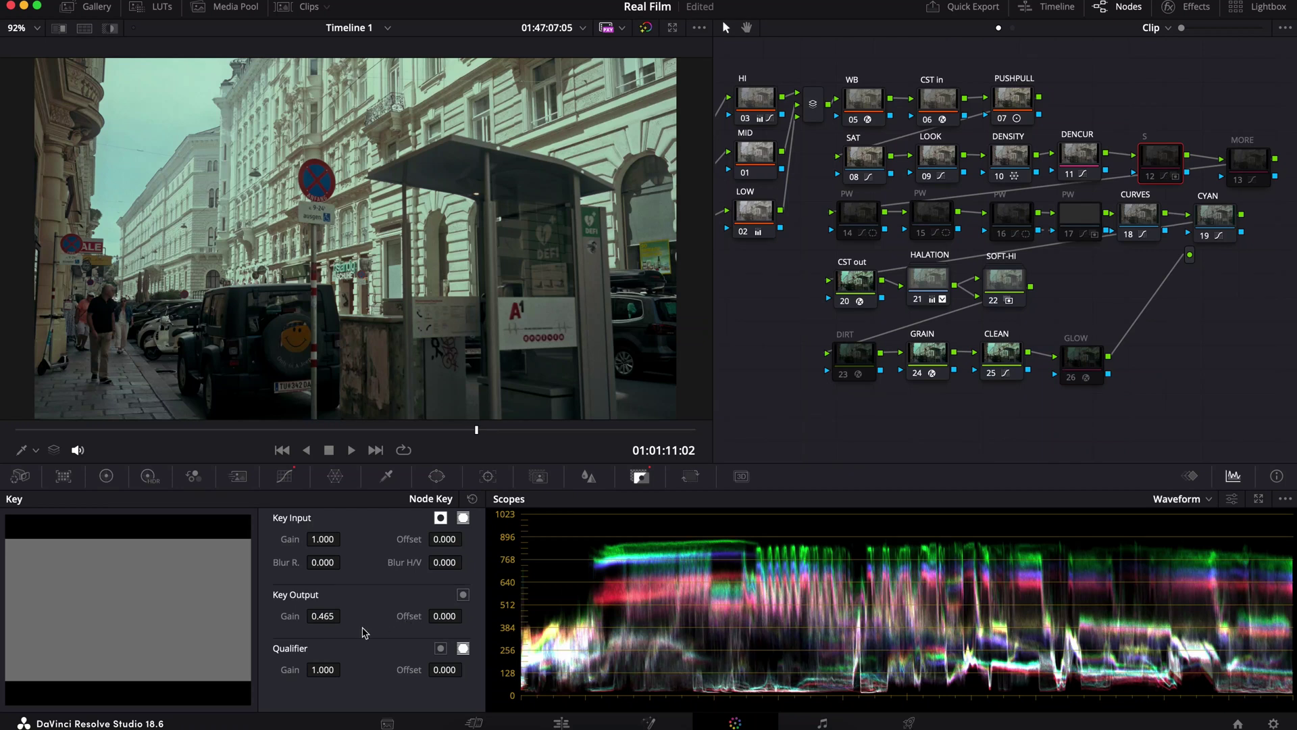
{"action": "left_click", "coordinate": [325, 615]}
{"action": "type", "text": "1"}
{"action": "key", "text": "Return"}
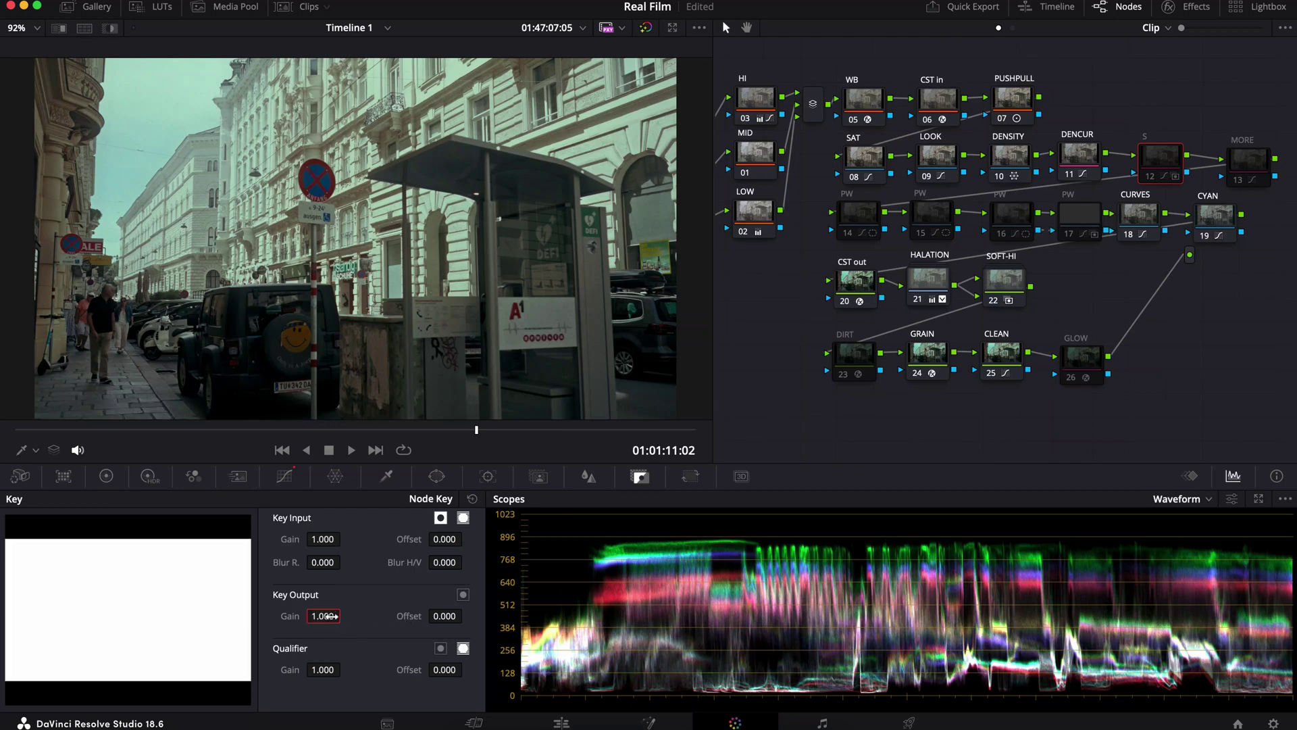
{"action": "left_click", "coordinate": [1174, 177]}
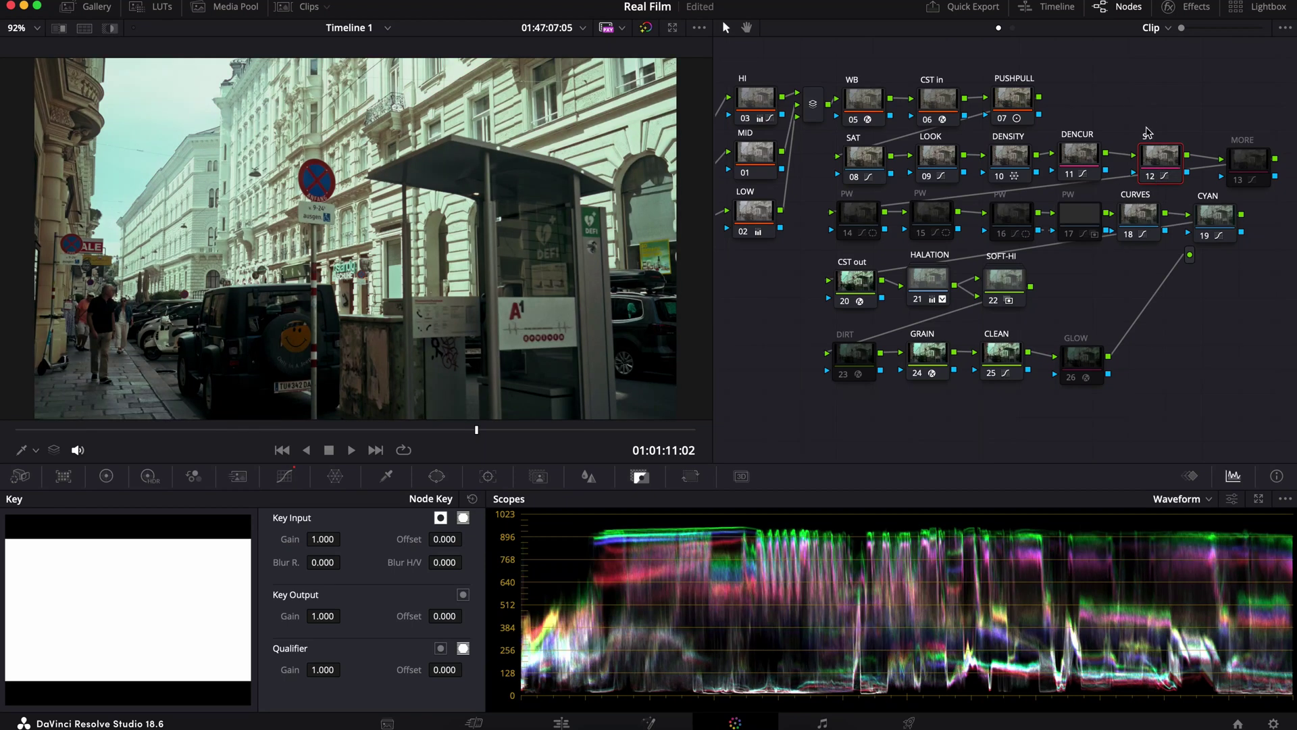
{"action": "double_click", "coordinate": [322, 616]}
{"action": "key", "text": "BackSpace"}
{"action": "type", "text": "0.4"}
{"action": "key", "text": "Return"}
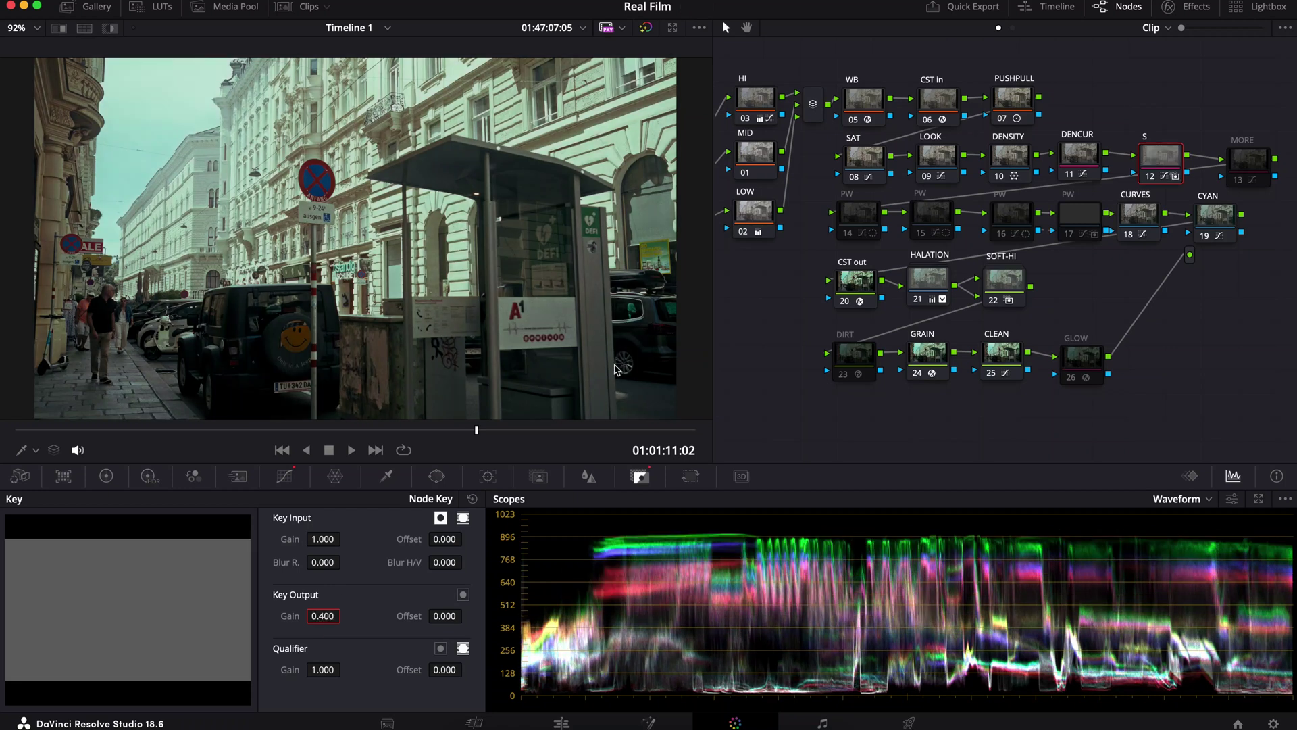
{"action": "left_click", "coordinate": [1248, 159]}
{"action": "key", "text": "ctrl+d"}
{"action": "left_click", "coordinate": [283, 477]}
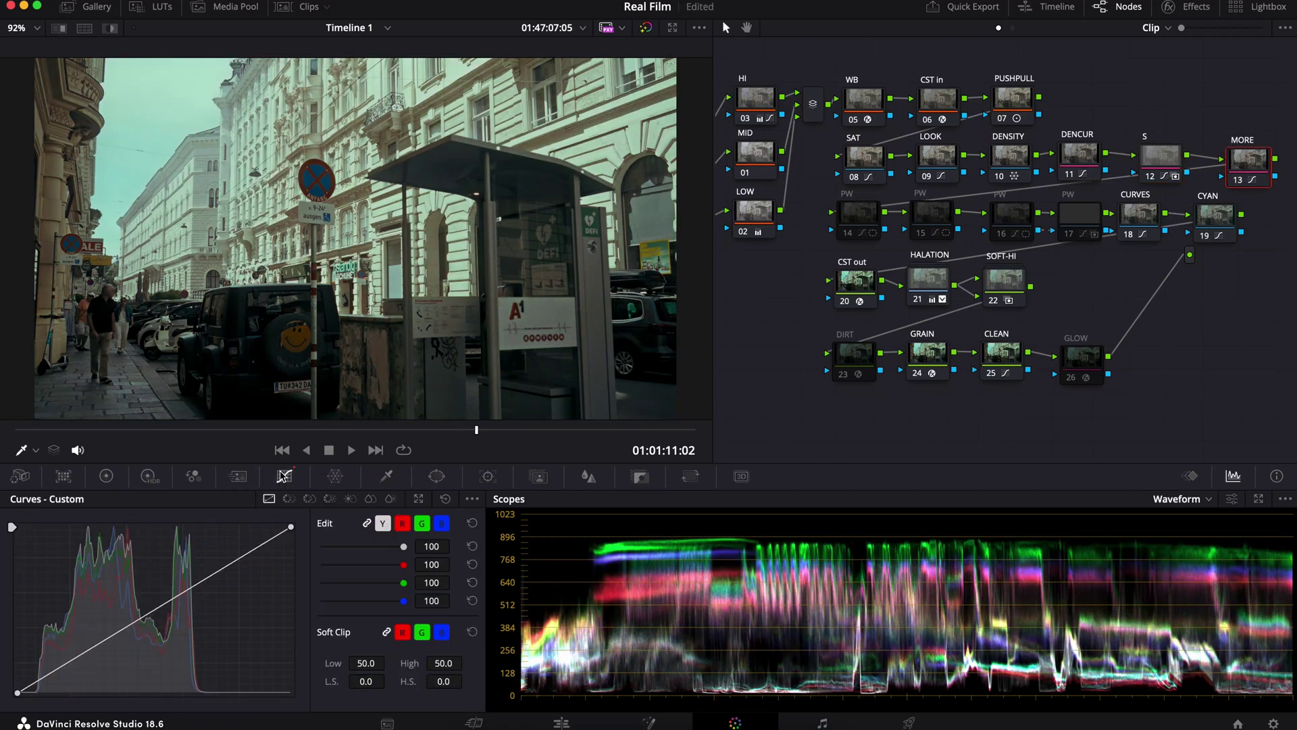
{"action": "left_click", "coordinate": [289, 498]}
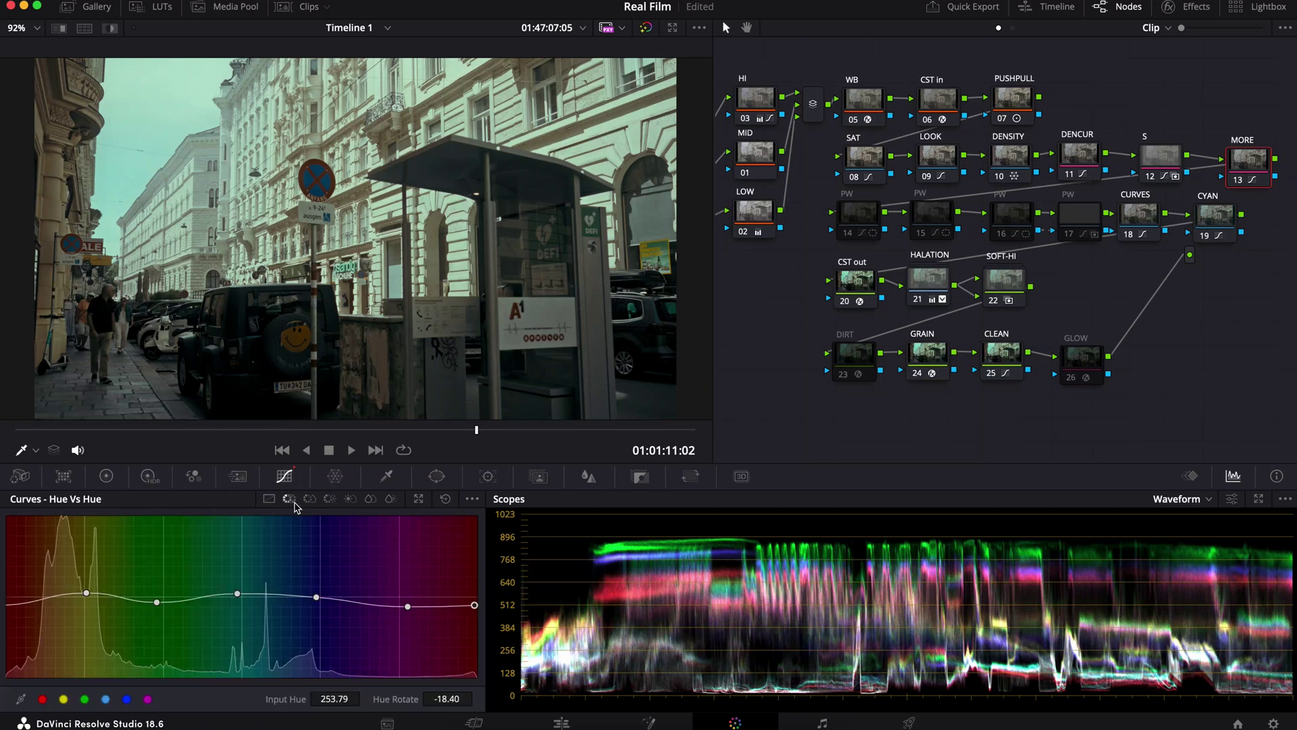
{"action": "left_click", "coordinate": [310, 498]}
{"action": "left_click", "coordinate": [330, 499]}
{"action": "left_click", "coordinate": [350, 498]}
{"action": "left_click", "coordinate": [370, 499]}
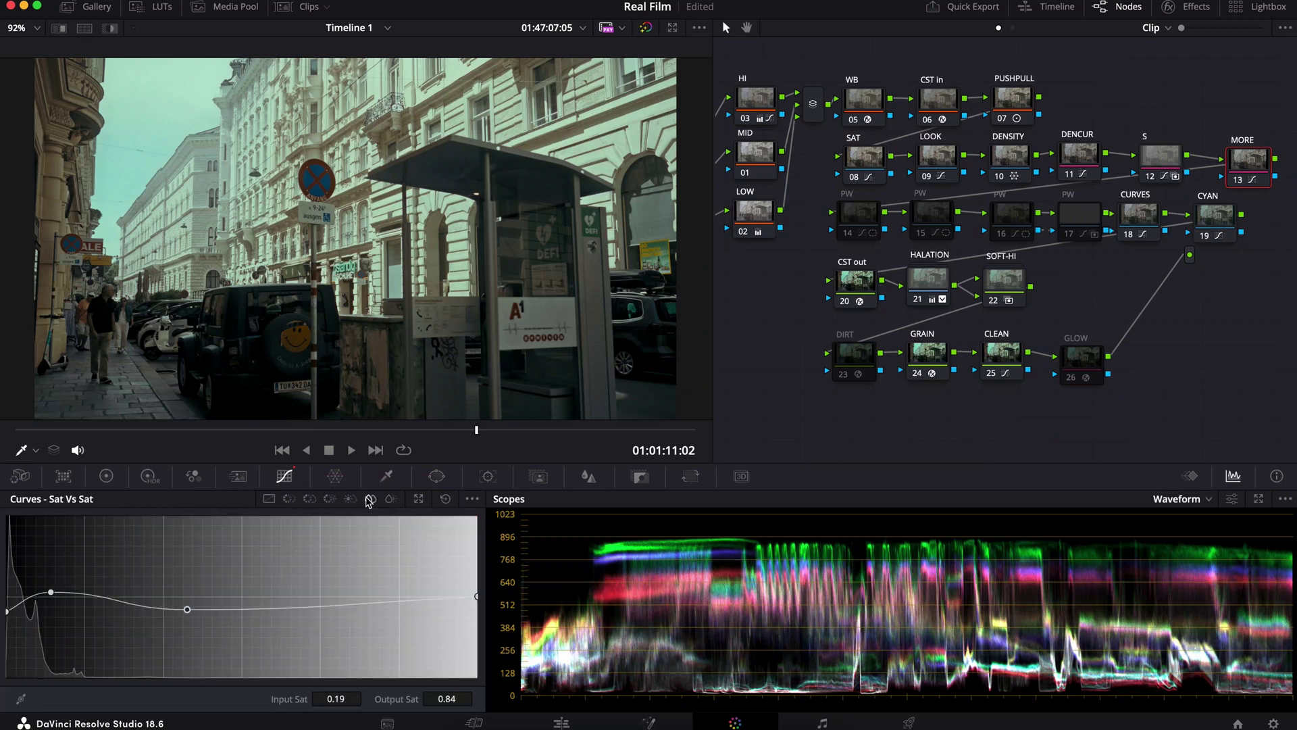
{"action": "left_click", "coordinate": [391, 498]}
{"action": "left_click", "coordinate": [350, 498]}
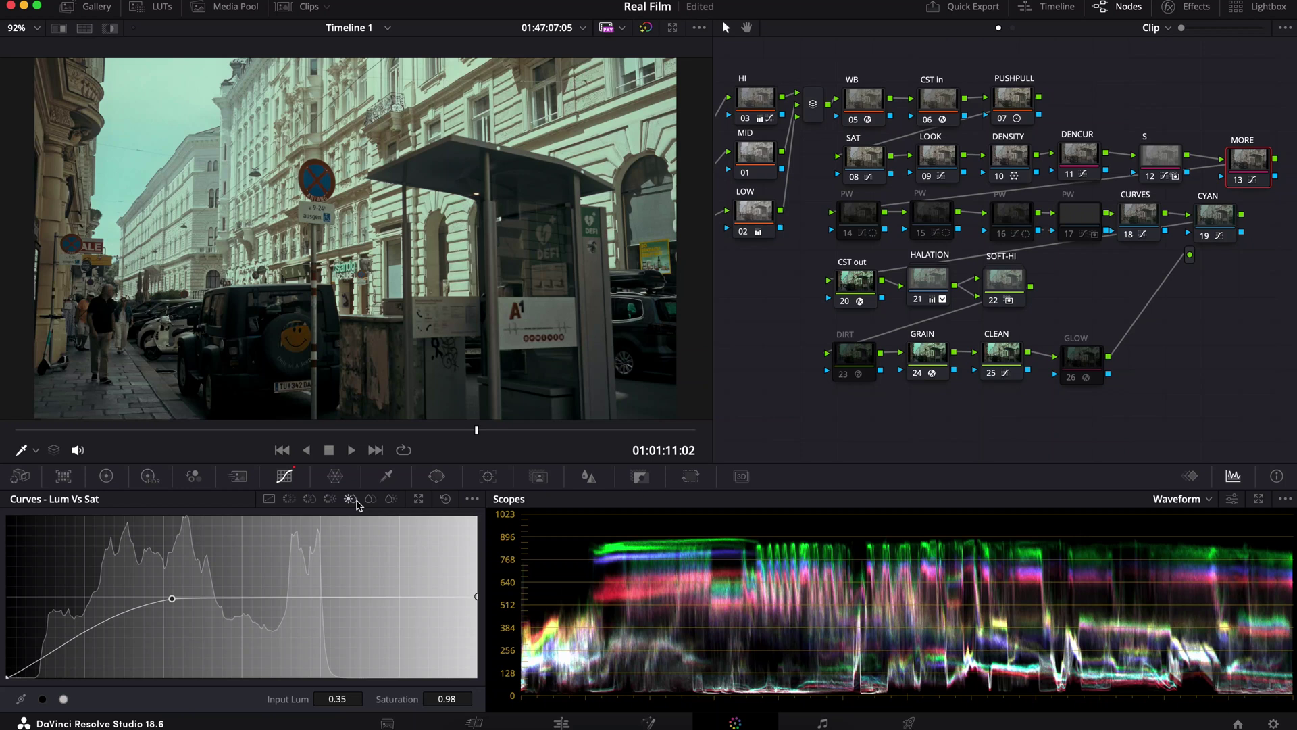
{"action": "left_click", "coordinate": [330, 498]}
{"action": "left_click", "coordinate": [310, 500]}
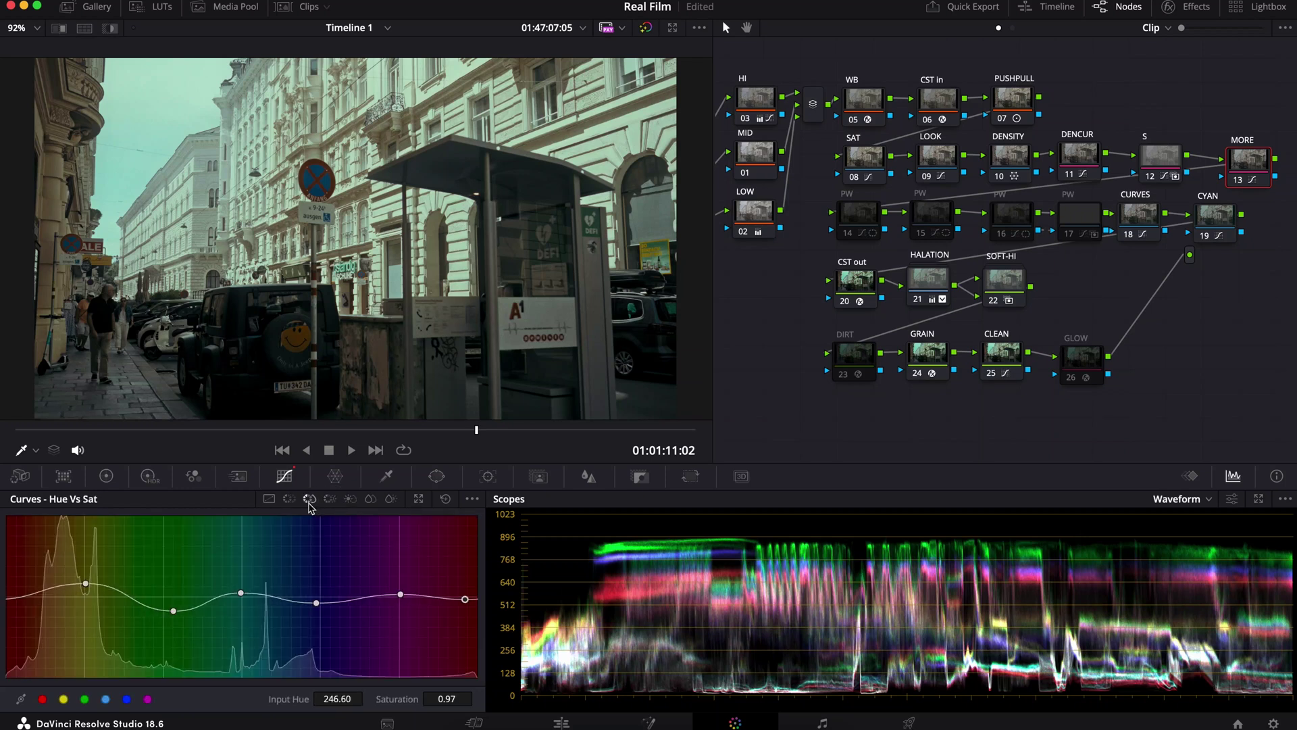
{"action": "left_click", "coordinate": [290, 501]}
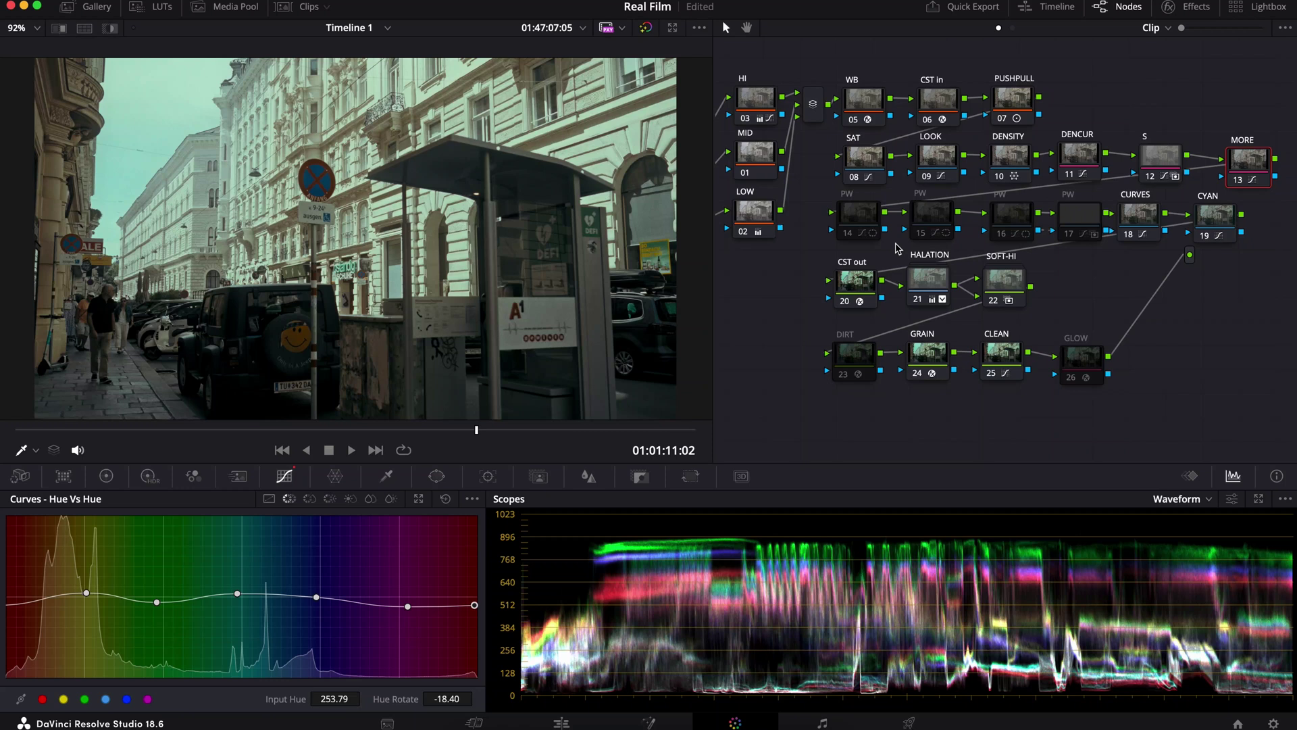
{"action": "left_click", "coordinate": [865, 223]}
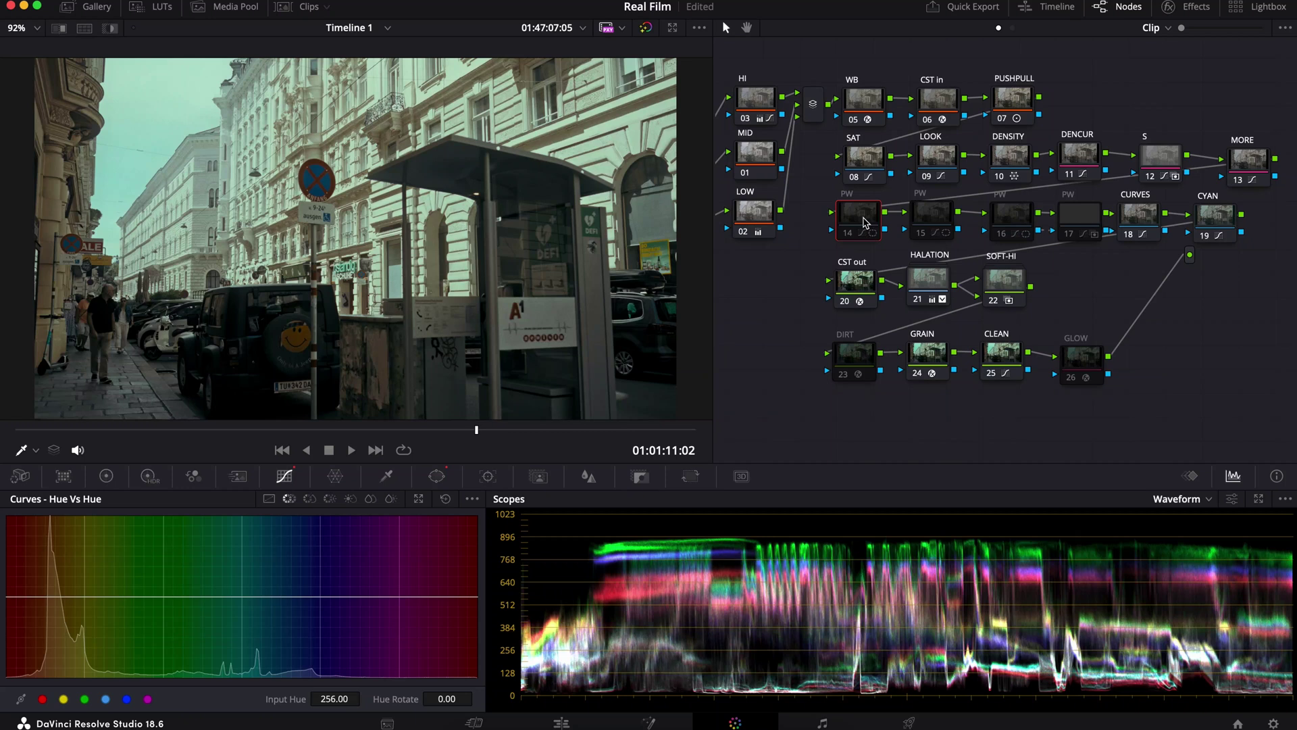
Switch on the four PW power-window nodes 14–17 together
{"action": "left_click", "coordinate": [1081, 216], "text": "shift"}
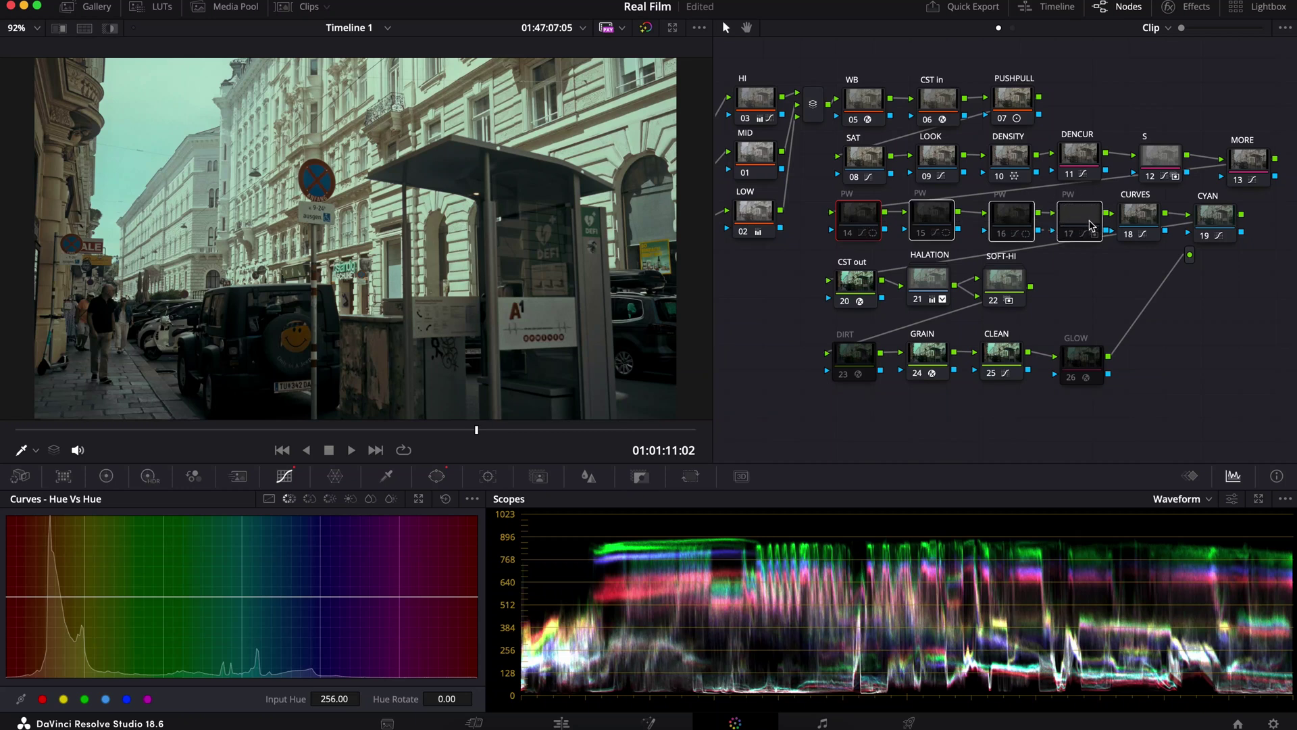
{"action": "key", "text": "super+d"}
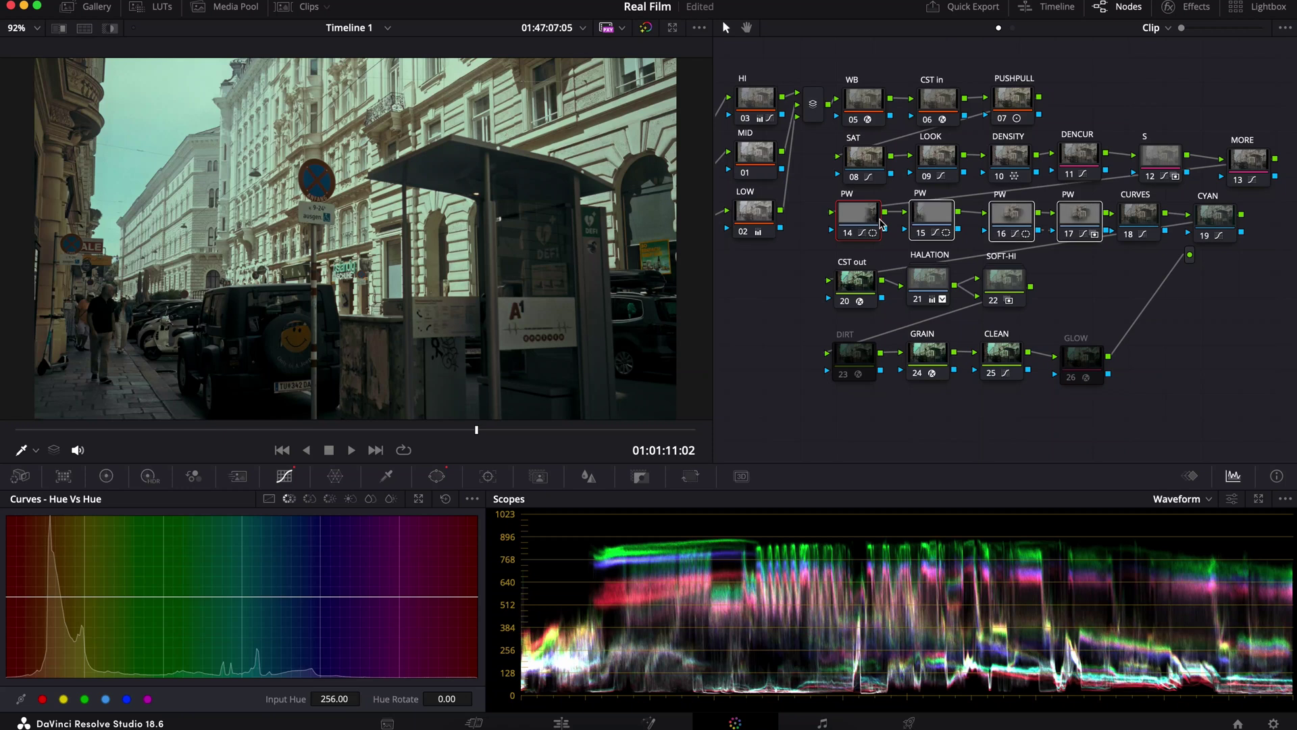
{"action": "key", "text": "alt+shift+apostrophe"}
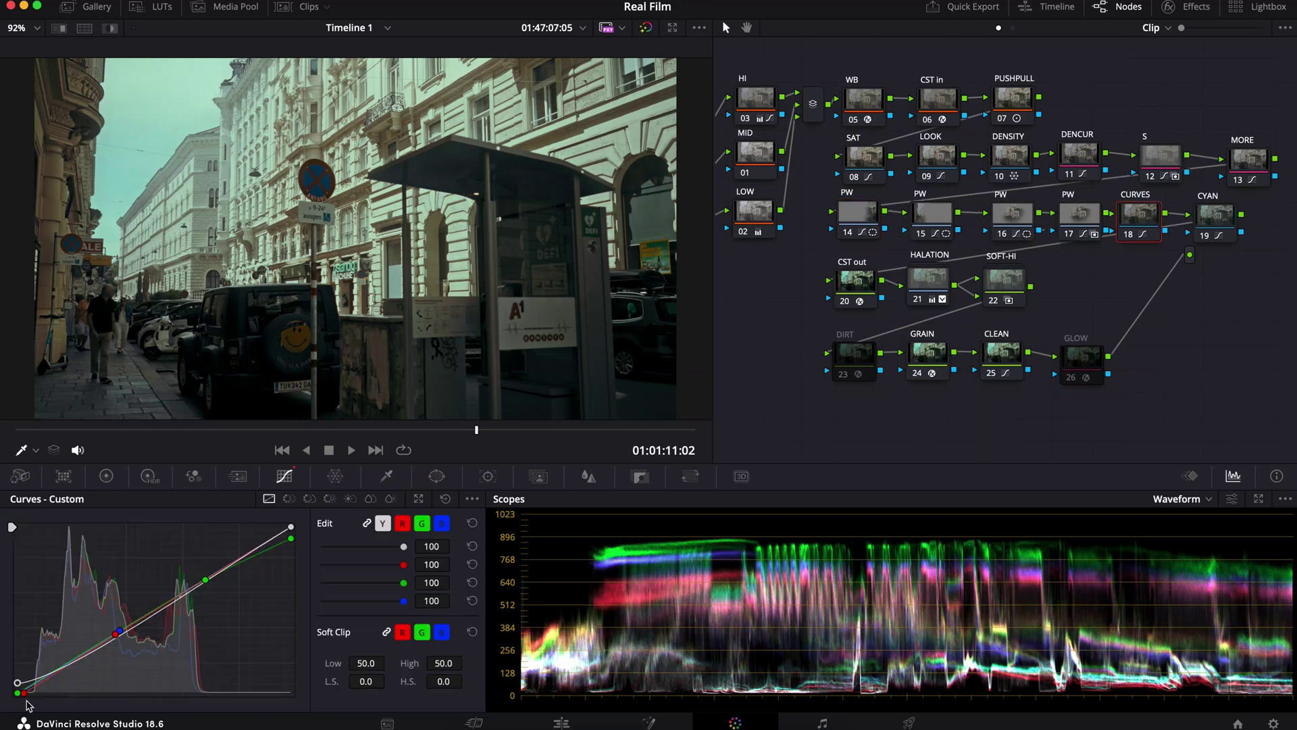
{"action": "left_click_drag", "start_coordinate": [1272, 237], "coordinate": [1147, 214]}
{"action": "left_click", "coordinate": [922, 295]}
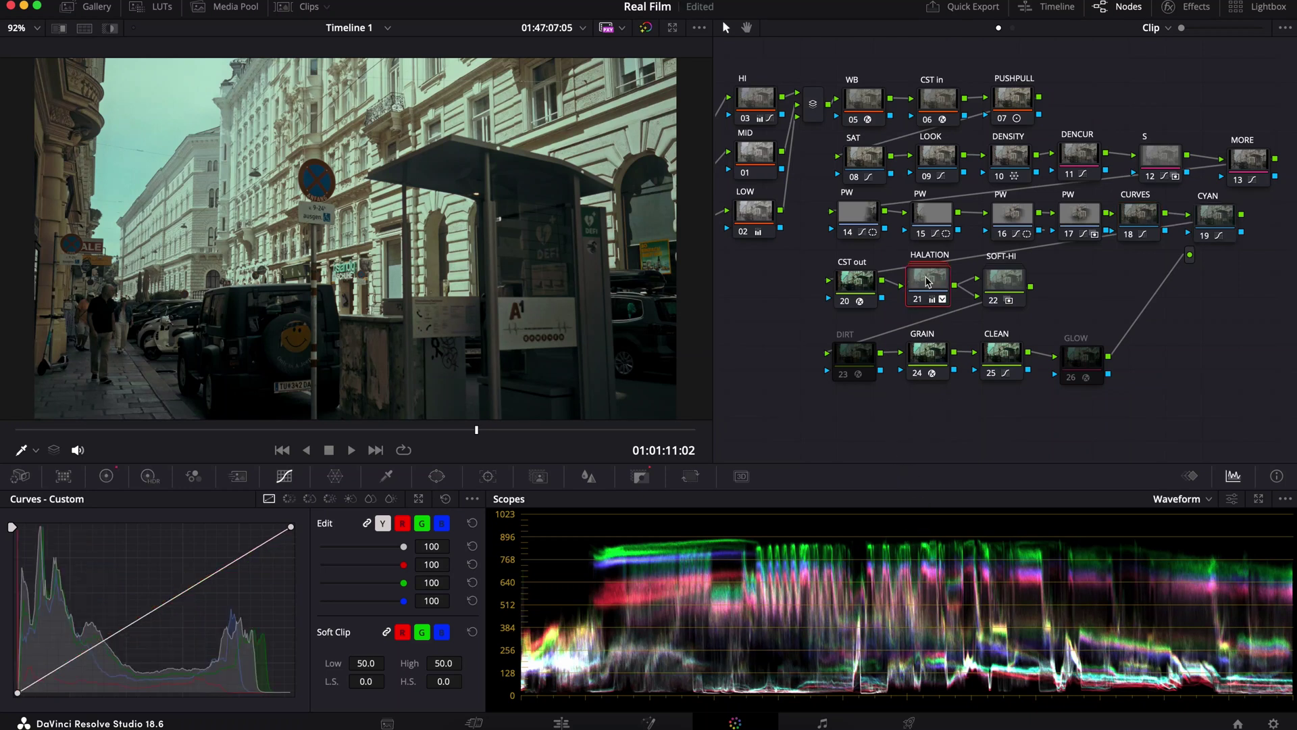
{"action": "right_click", "coordinate": [927, 279]}
{"action": "left_click", "coordinate": [954, 308]}
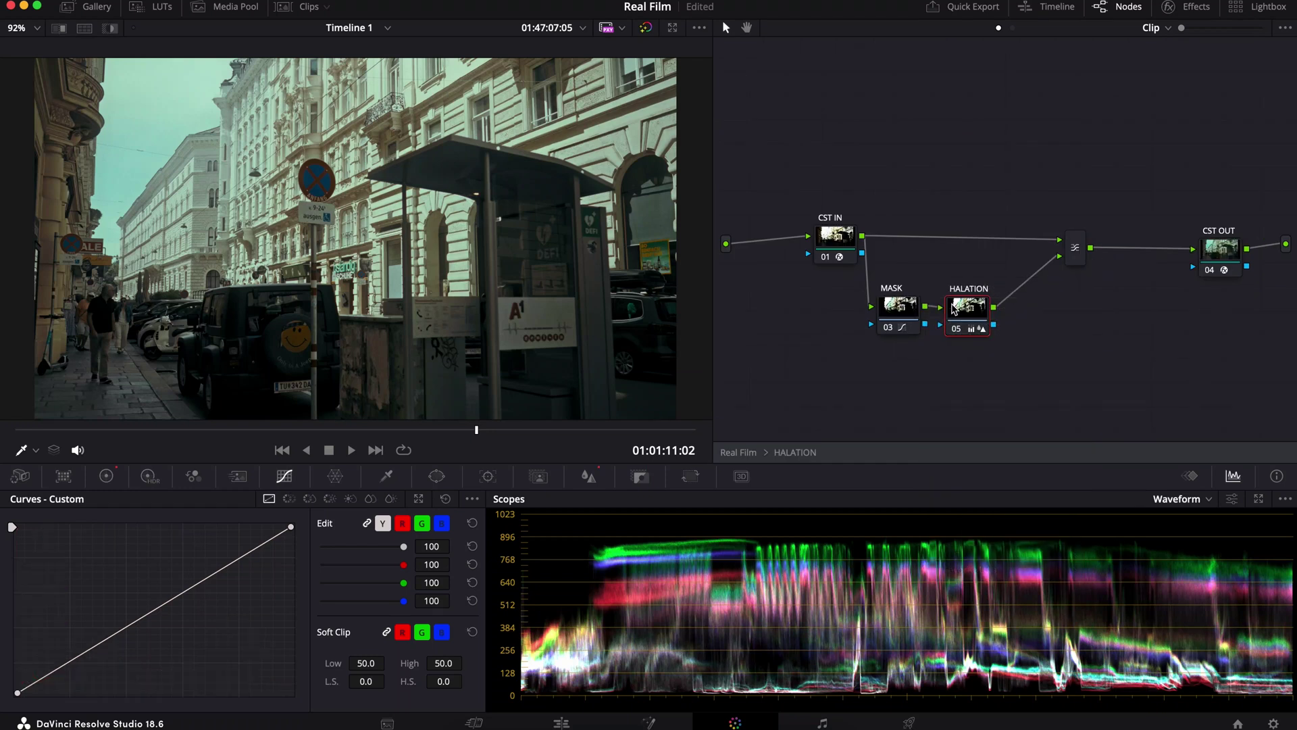
{"action": "left_click", "coordinate": [840, 240]}
{"action": "left_click", "coordinate": [1134, 311]}
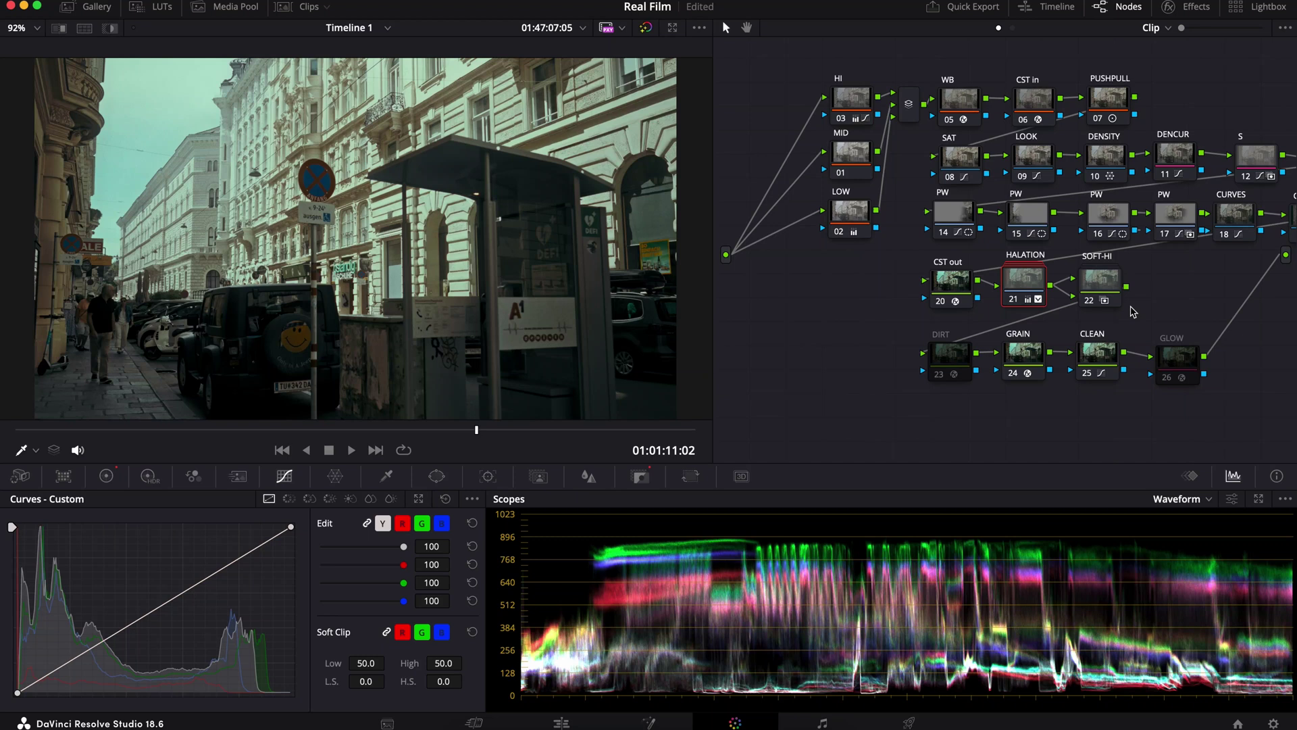
{"action": "left_click", "coordinate": [1094, 295]}
{"action": "left_click", "coordinate": [1089, 302]}
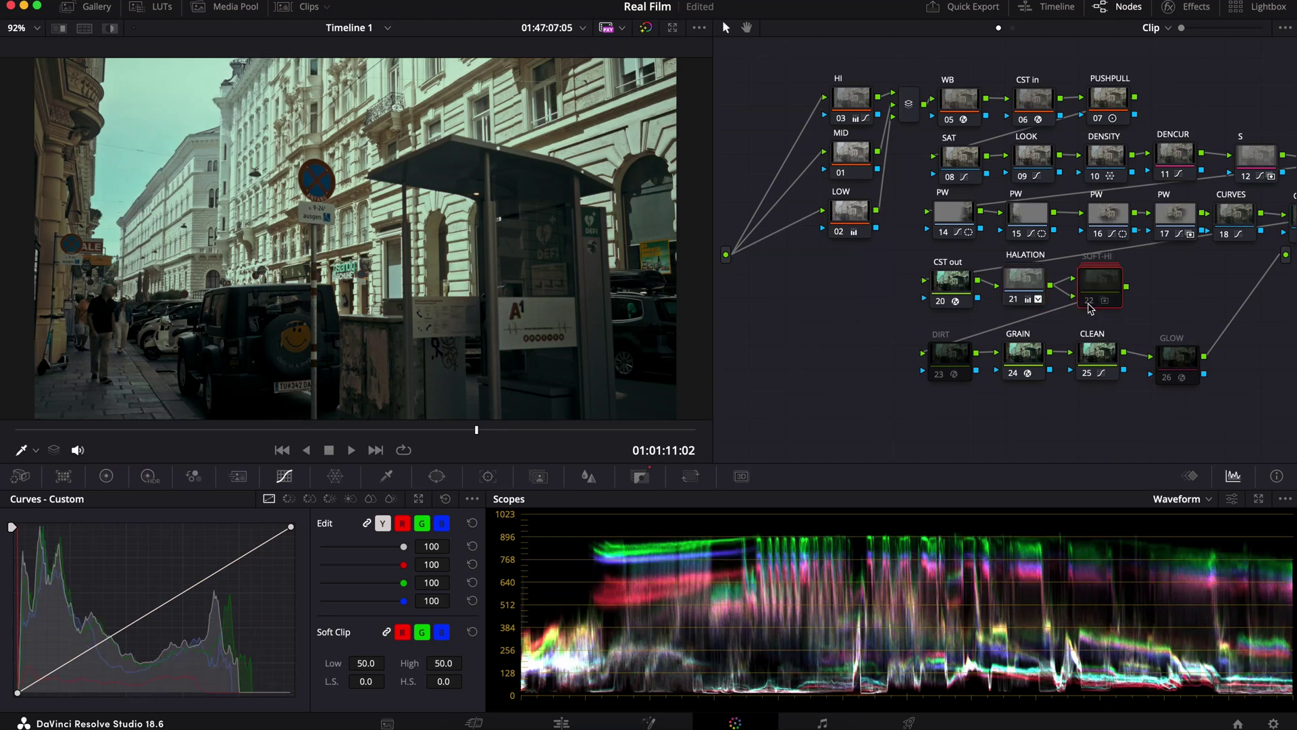
{"action": "left_click", "coordinate": [1089, 301]}
{"action": "left_click", "coordinate": [1090, 302]}
{"action": "left_click", "coordinate": [1089, 302]}
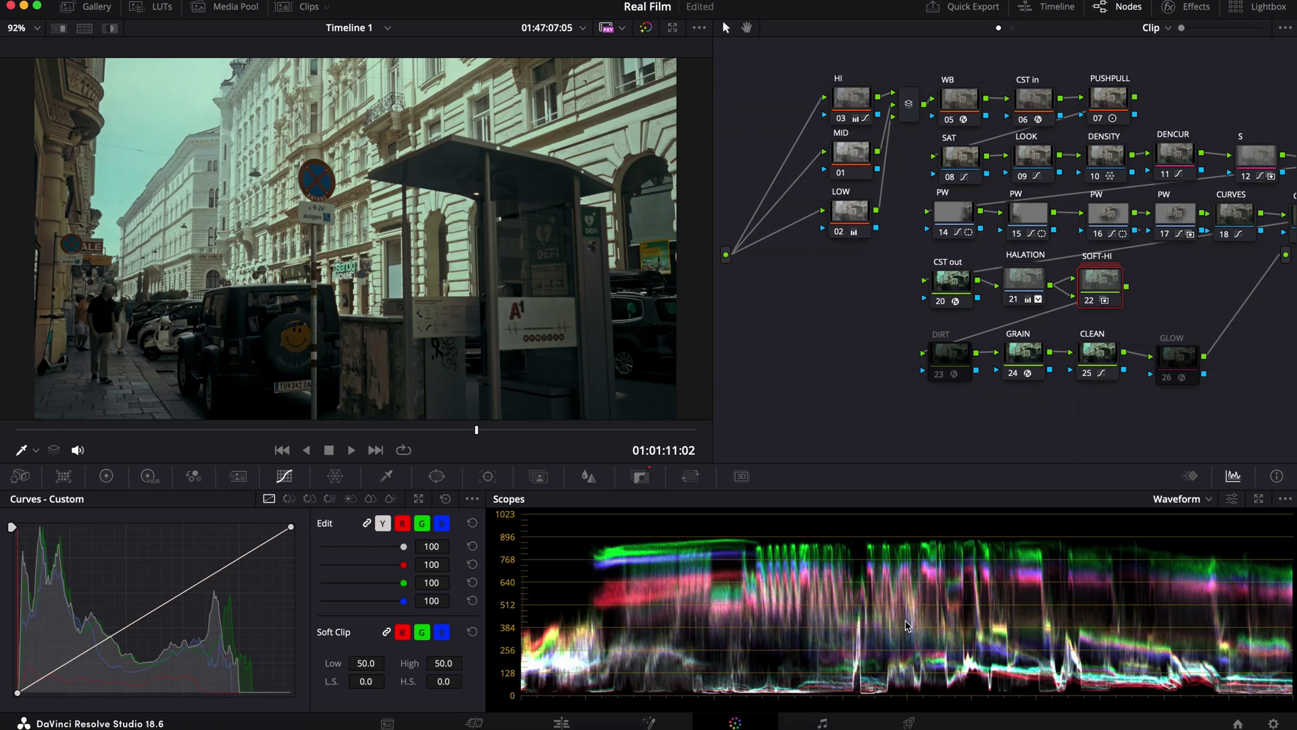
{"action": "left_click", "coordinate": [1031, 358]}
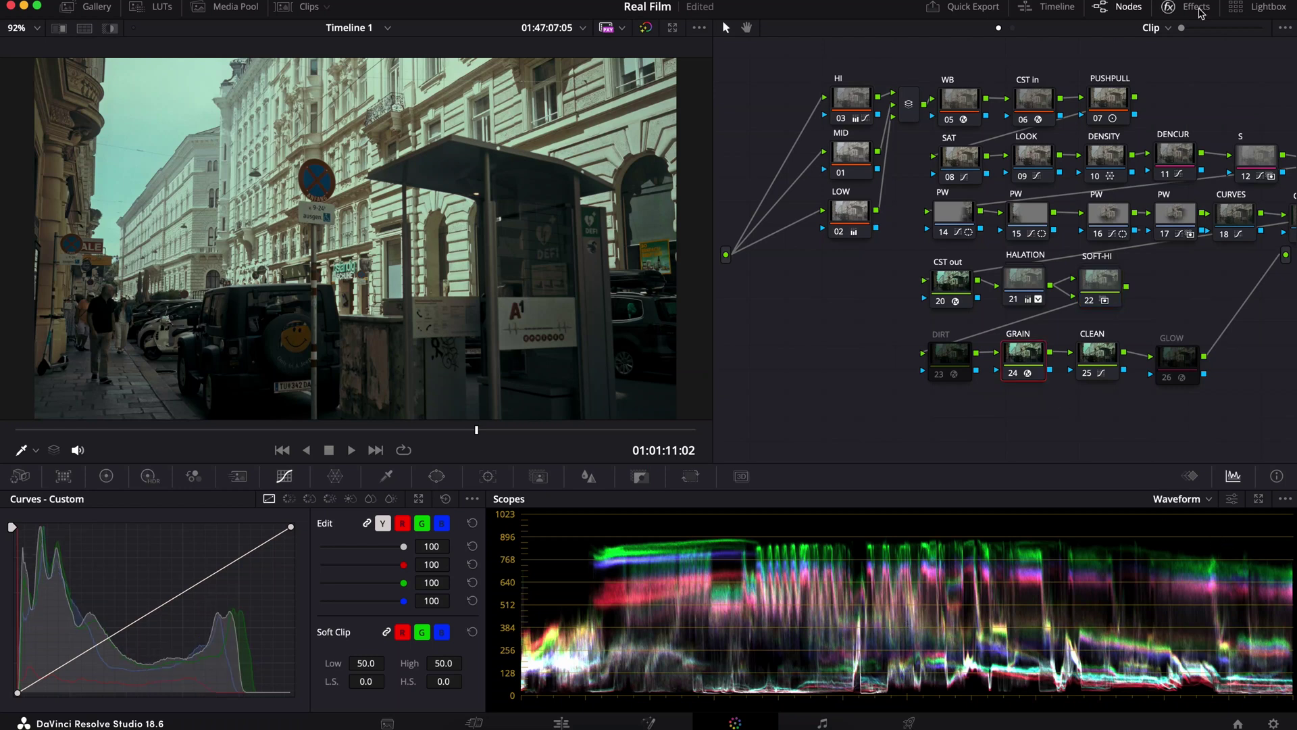
{"action": "left_click", "coordinate": [1200, 12]}
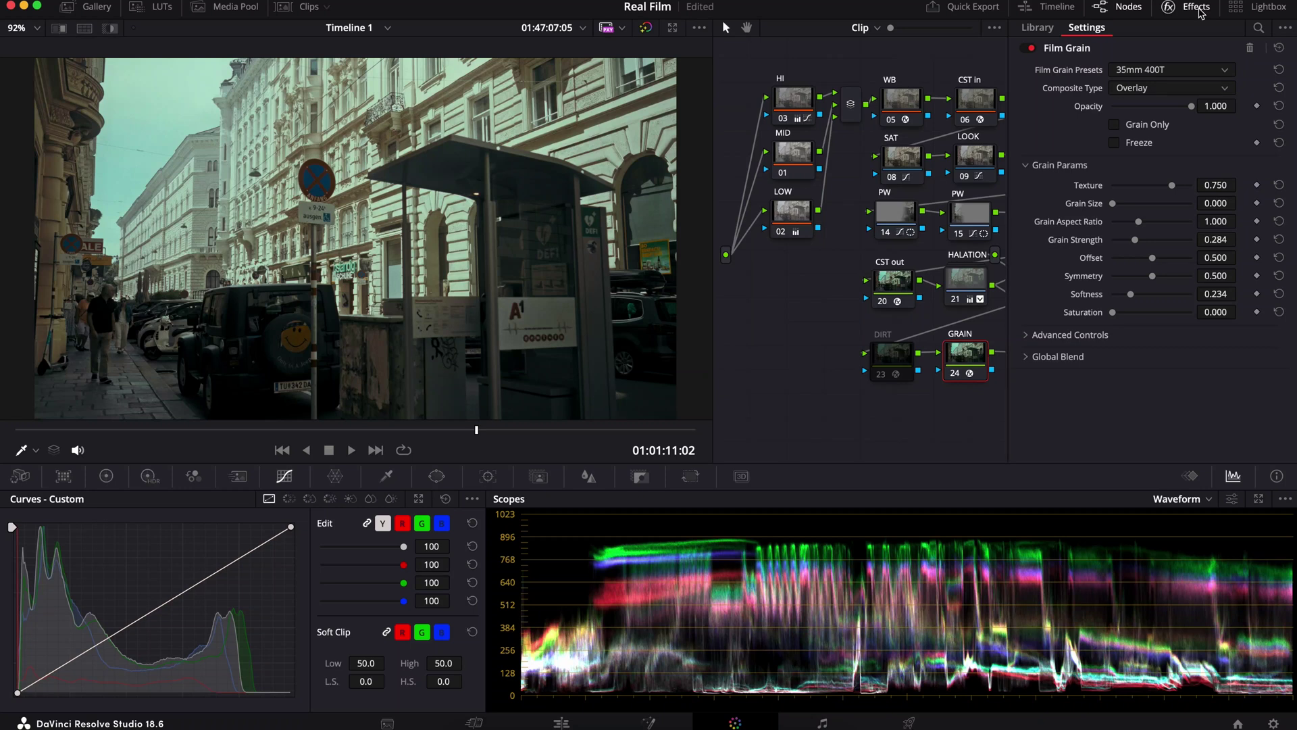
{"action": "left_click", "coordinate": [1200, 12]}
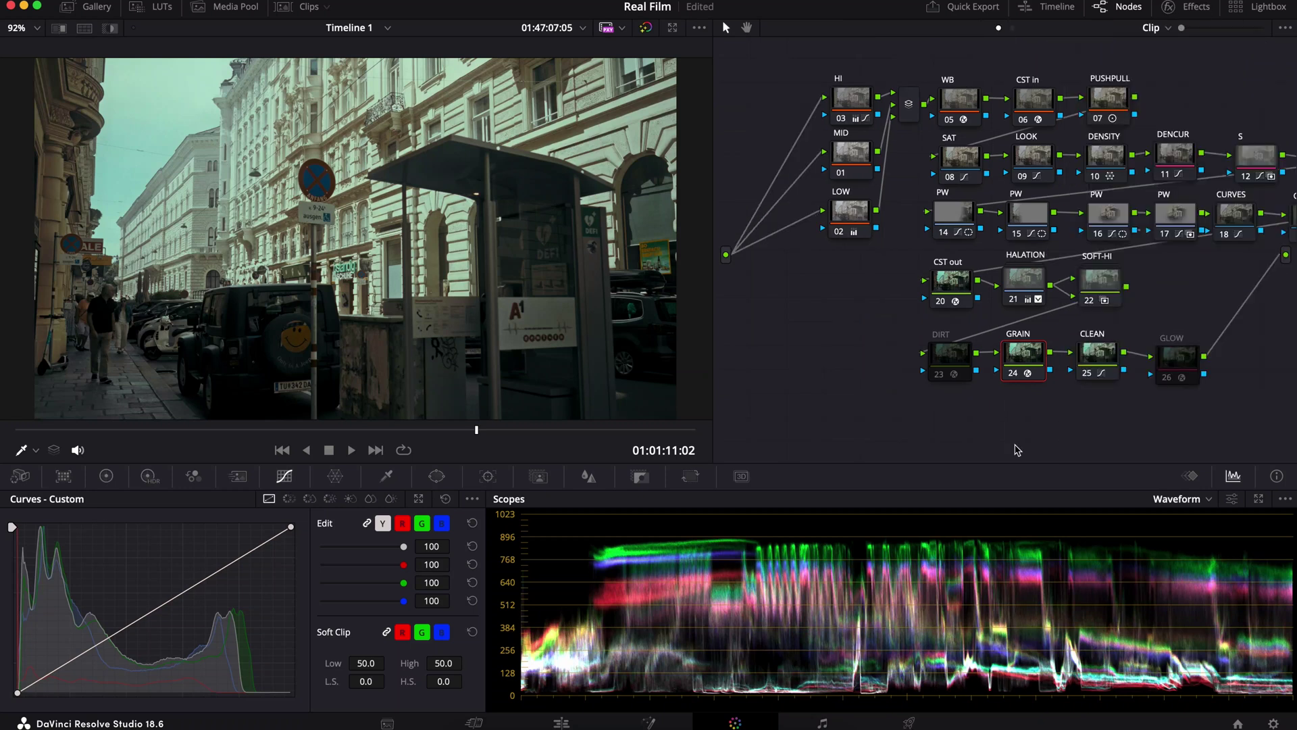
{"action": "left_click", "coordinate": [1096, 363]}
{"action": "left_click", "coordinate": [1091, 375]}
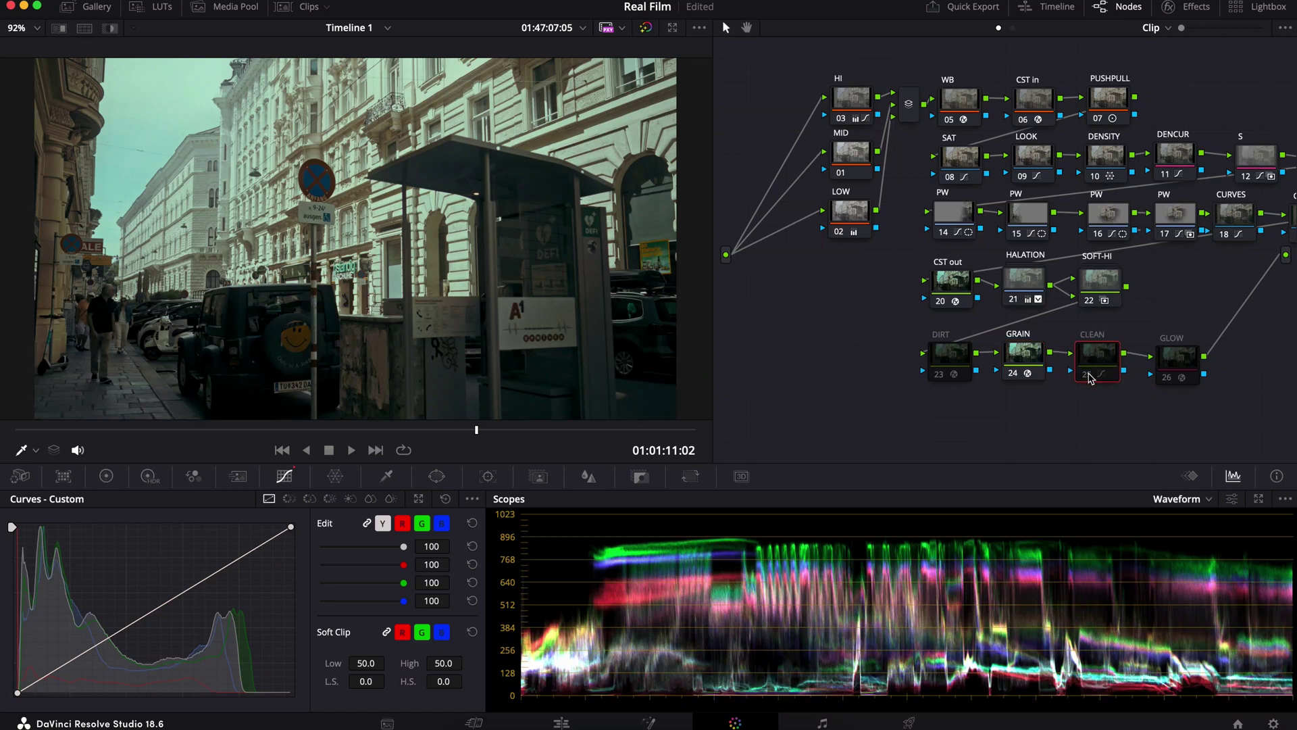
{"action": "left_click", "coordinate": [1089, 376]}
{"action": "left_click", "coordinate": [1089, 377]}
{"action": "left_click", "coordinate": [1090, 376]}
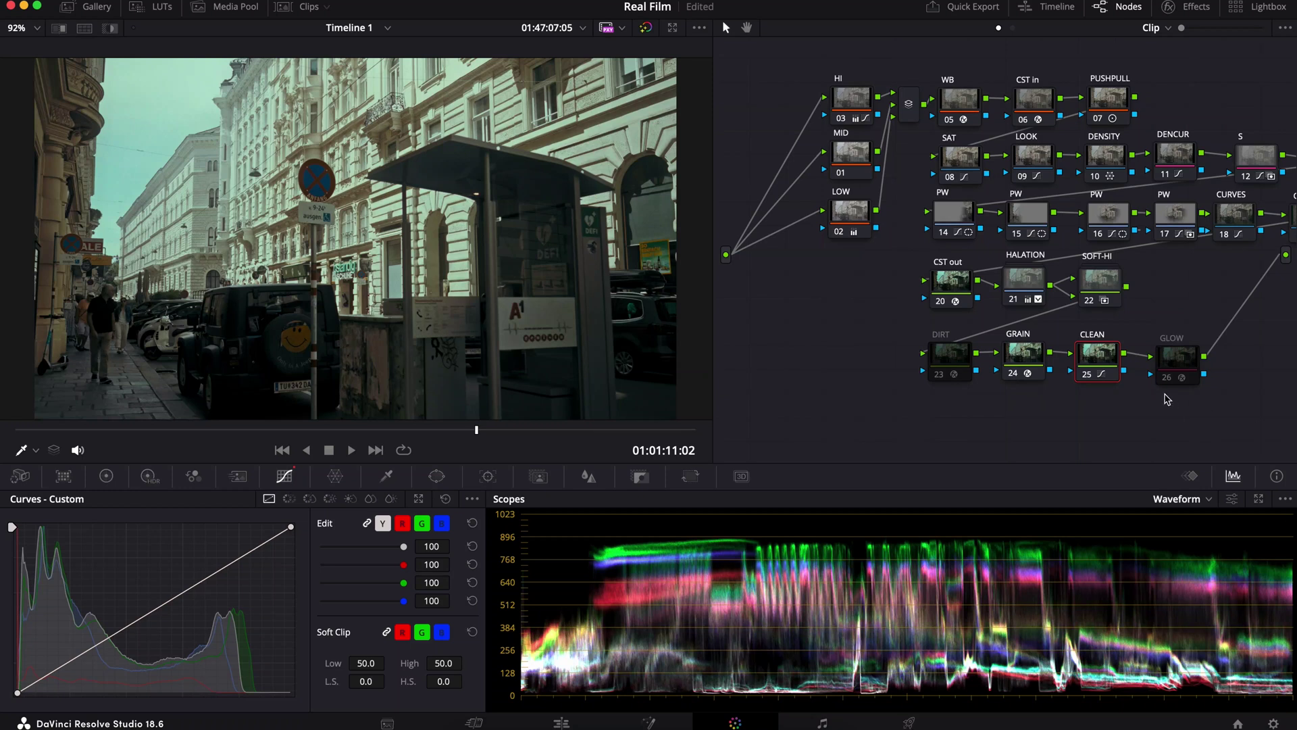
{"action": "left_click", "coordinate": [1095, 377]}
{"action": "left_click", "coordinate": [1095, 378]}
{"action": "left_click", "coordinate": [1188, 379]}
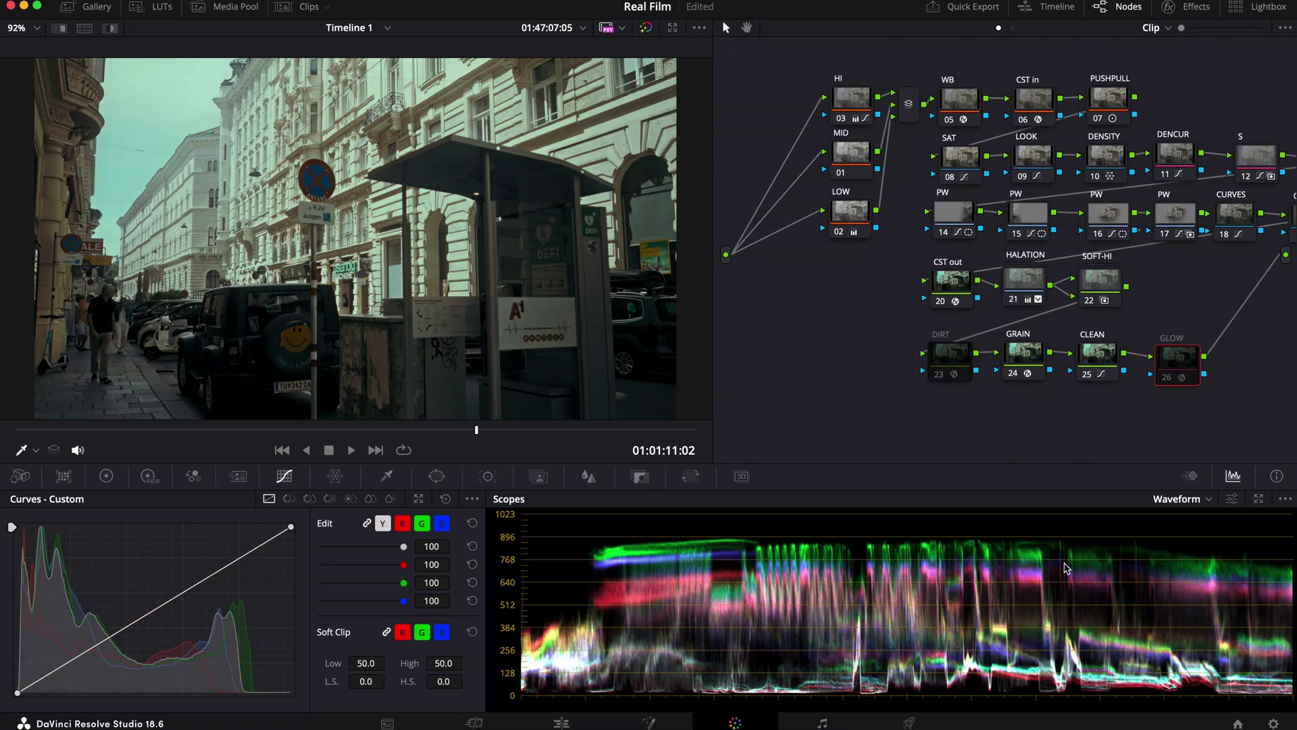
Enable GLOW node 26, check its Glow settings, then select PUSHPULL
{"action": "left_click", "coordinate": [1171, 380]}
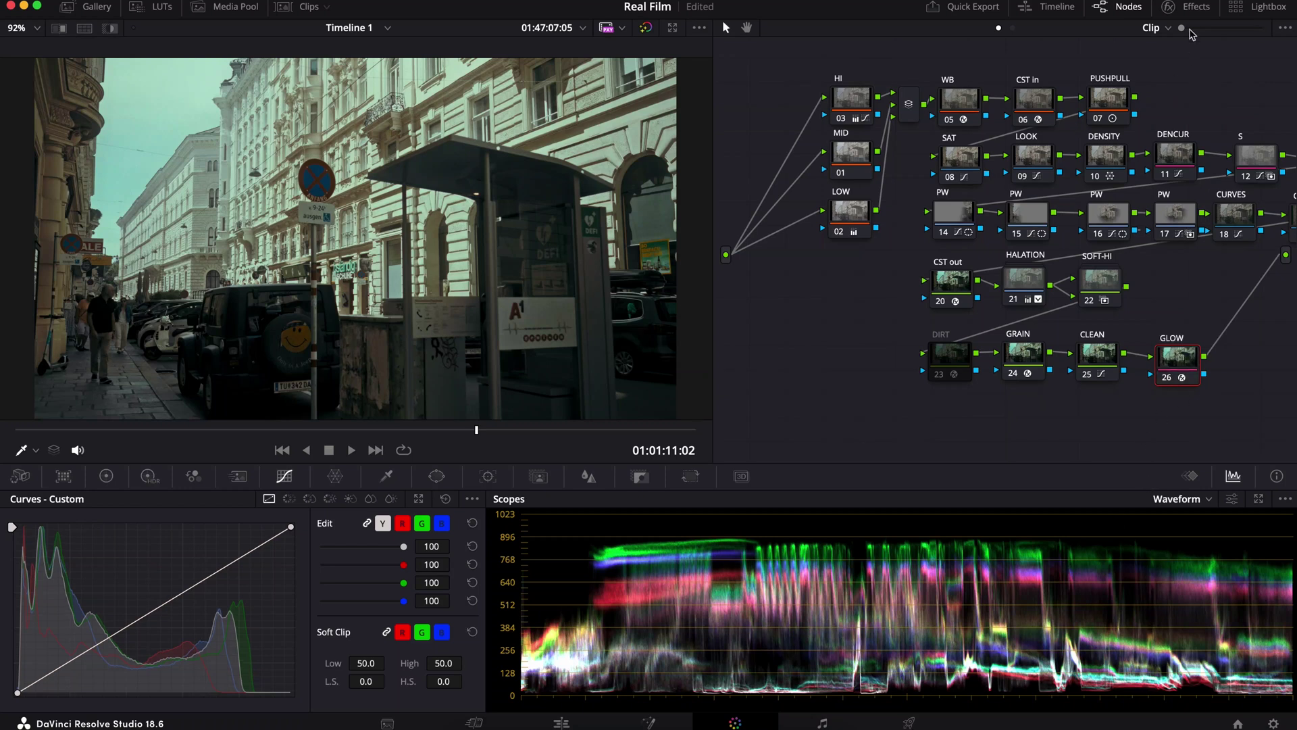
{"action": "left_click", "coordinate": [1178, 9]}
{"action": "left_click", "coordinate": [1179, 9]}
{"action": "left_click", "coordinate": [1115, 104]}
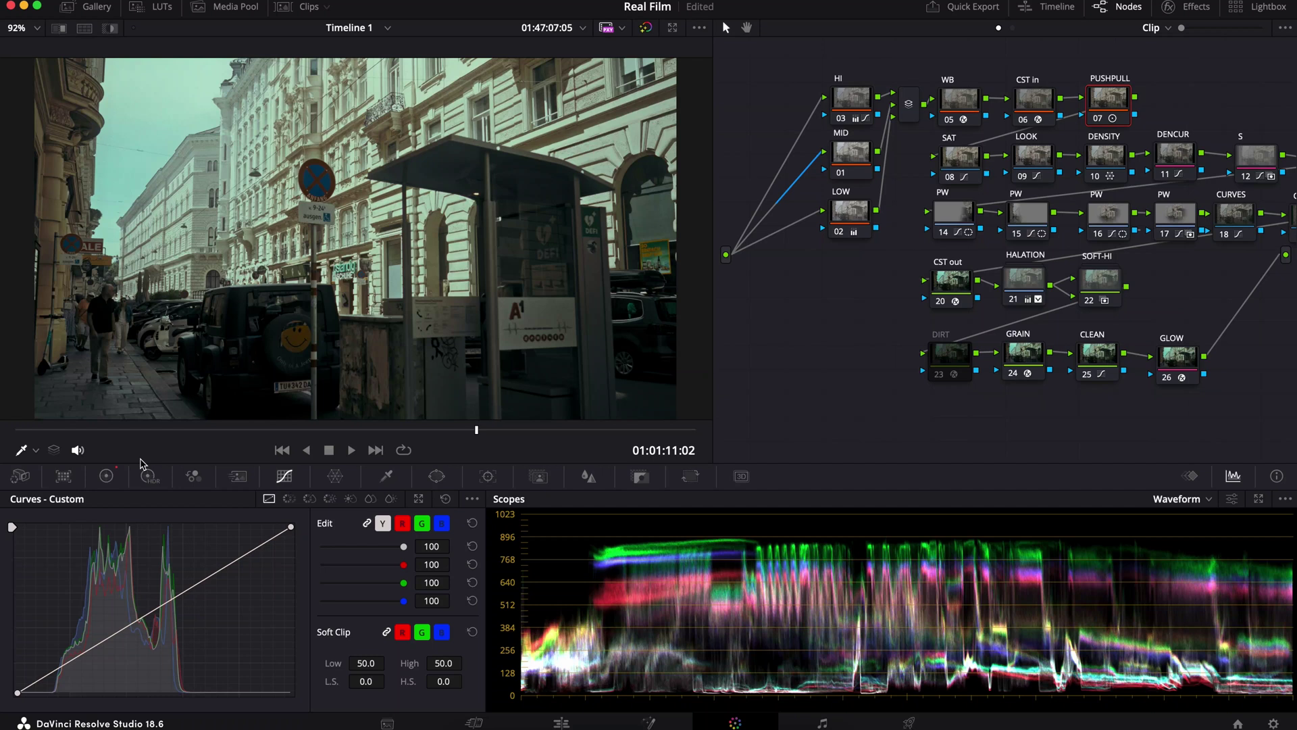
Lower PUSHPULL's pivot to 0.254 in the Primaries color wheels, keeping contrast at 1.340
{"action": "left_click", "coordinate": [109, 475]}
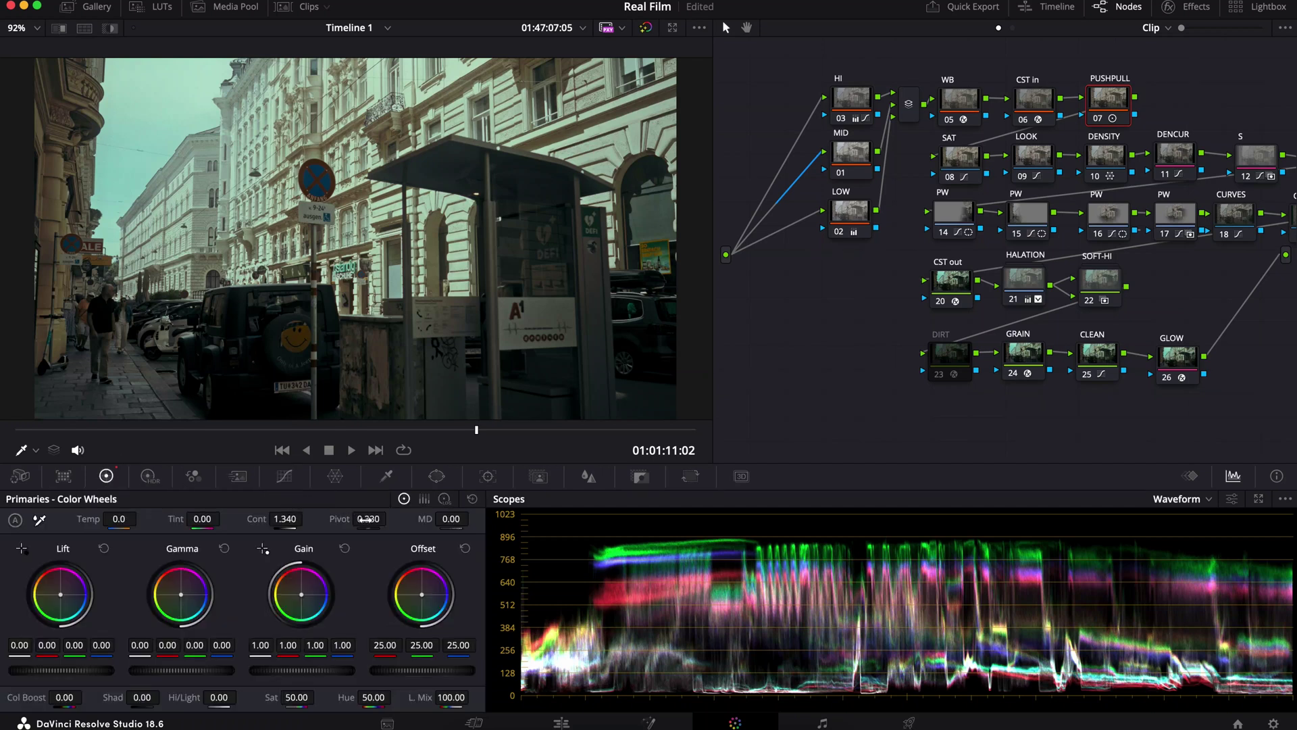
{"action": "left_click_drag", "start_coordinate": [365, 519], "coordinate": [333, 510]}
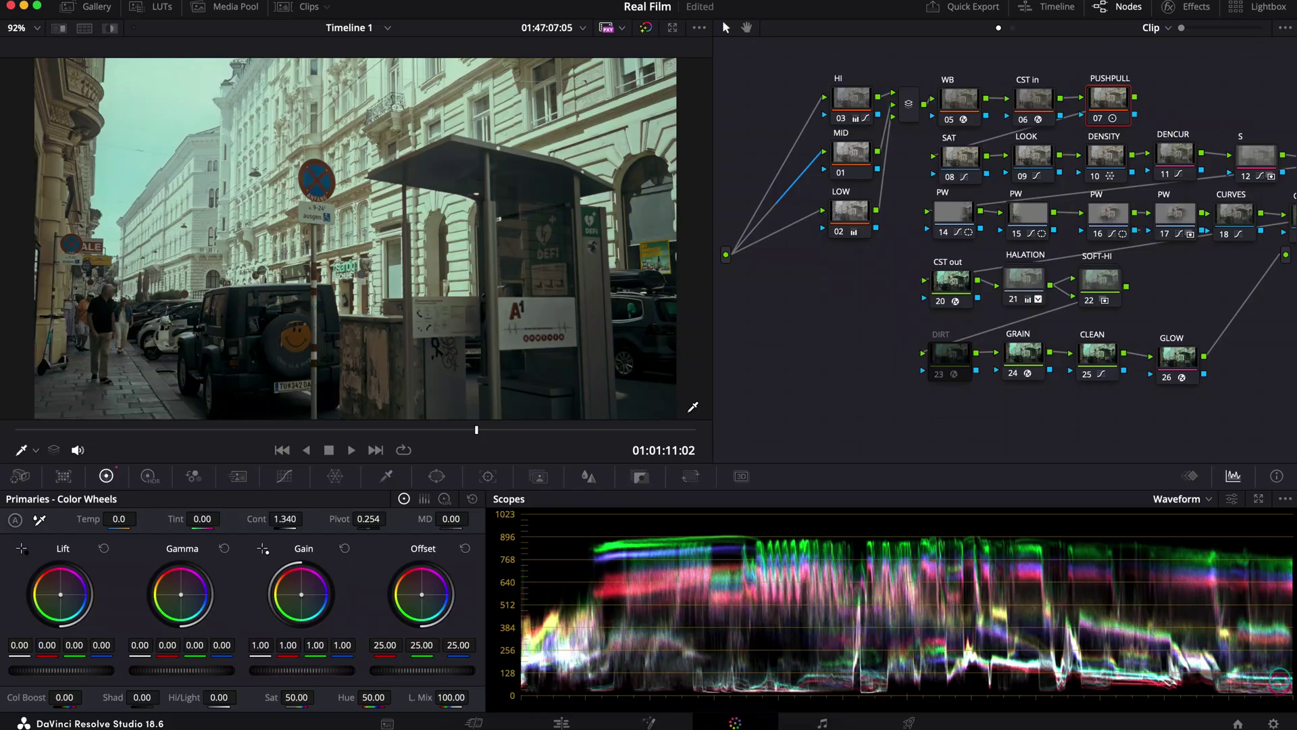